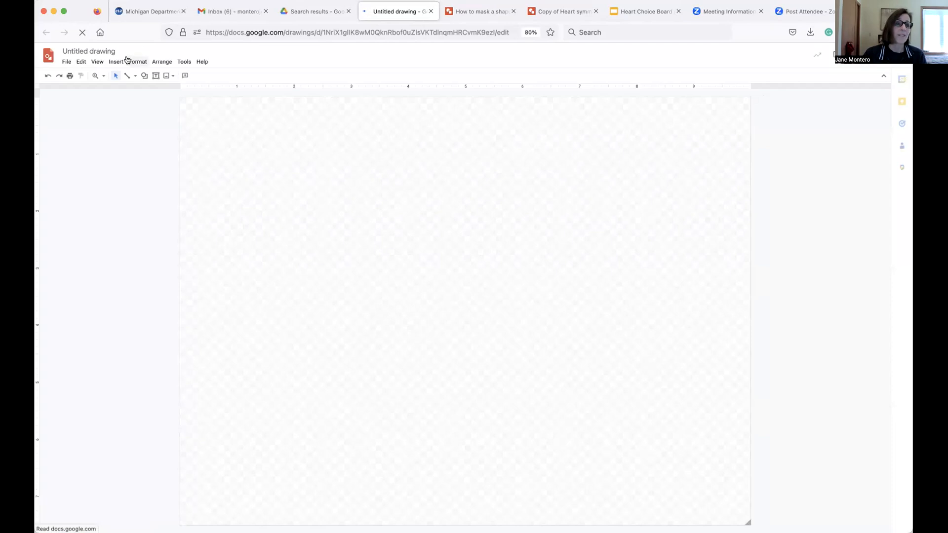
Rename the untitled drawing as Heart.
click(114, 50)
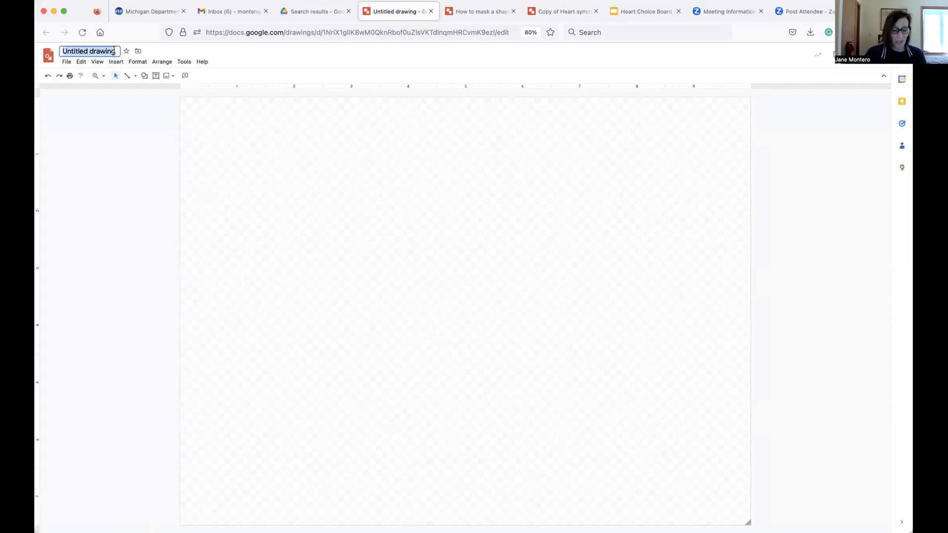
text(Heart)
click(231, 122)
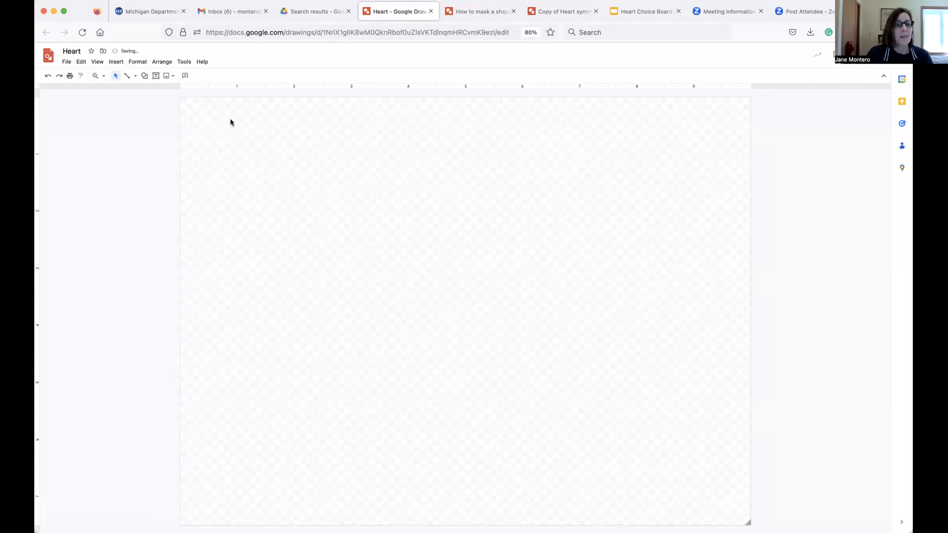
Draw a large heart shape across most of the canvas.
click(145, 77)
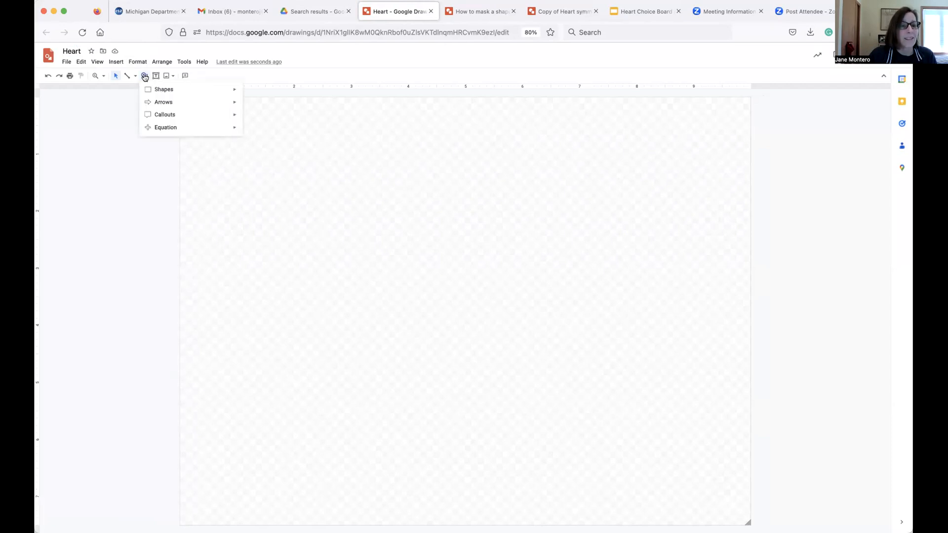
mouse_move(145, 91)
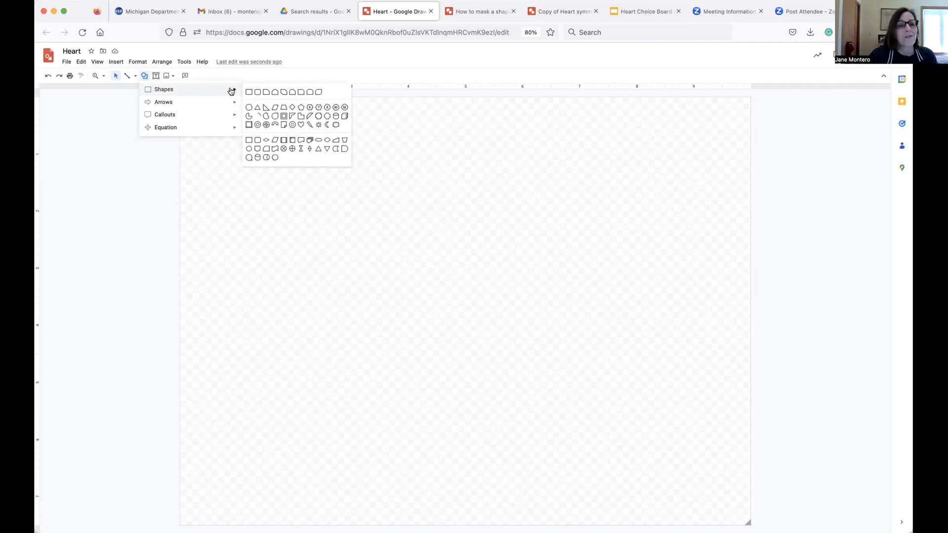
click(301, 125)
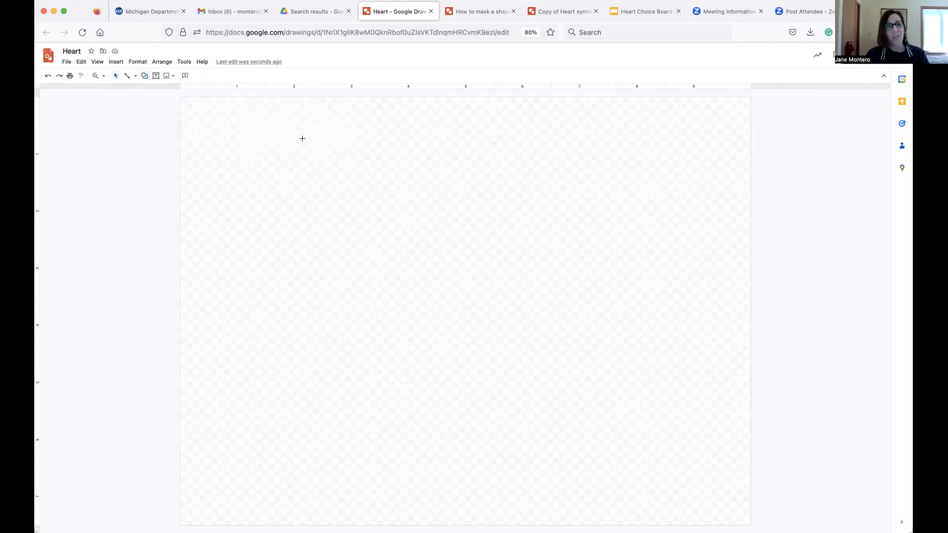
drag(339, 226, 659, 519)
Move the heart so it sits centered on the canvas.
drag(535, 347, 520, 304)
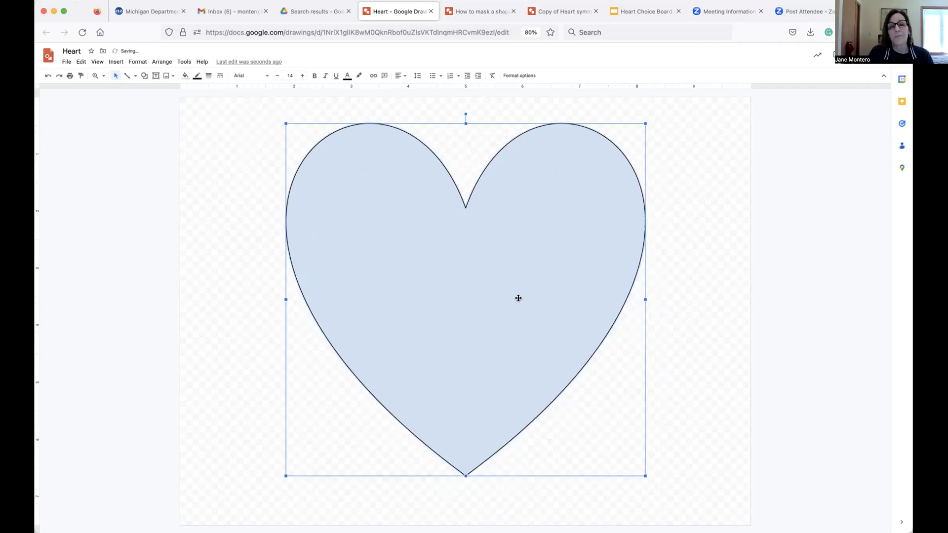
drag(514, 285, 517, 285)
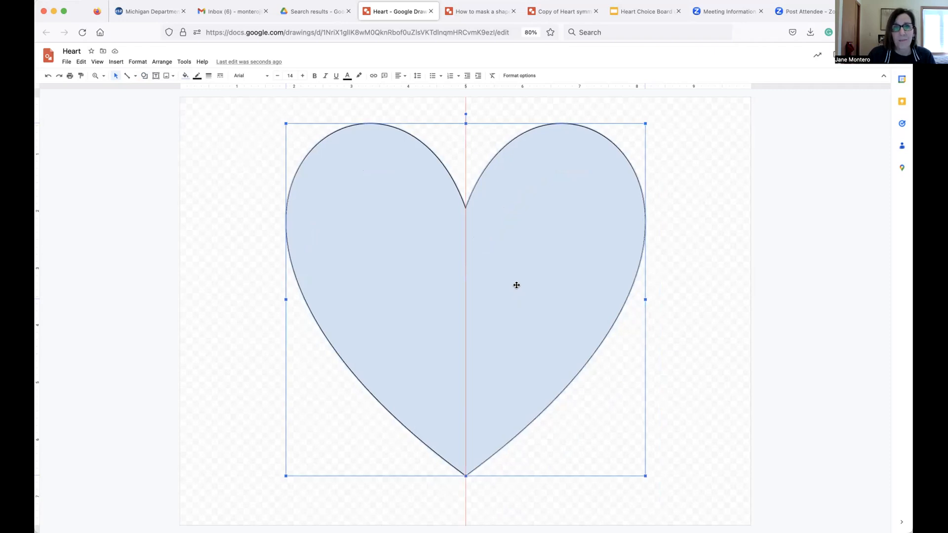
drag(518, 285, 517, 284)
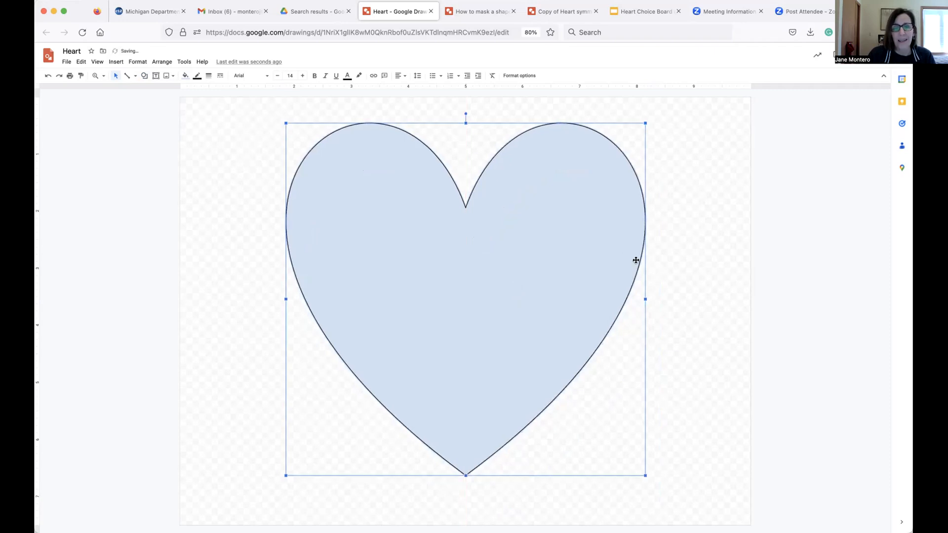
click(708, 216)
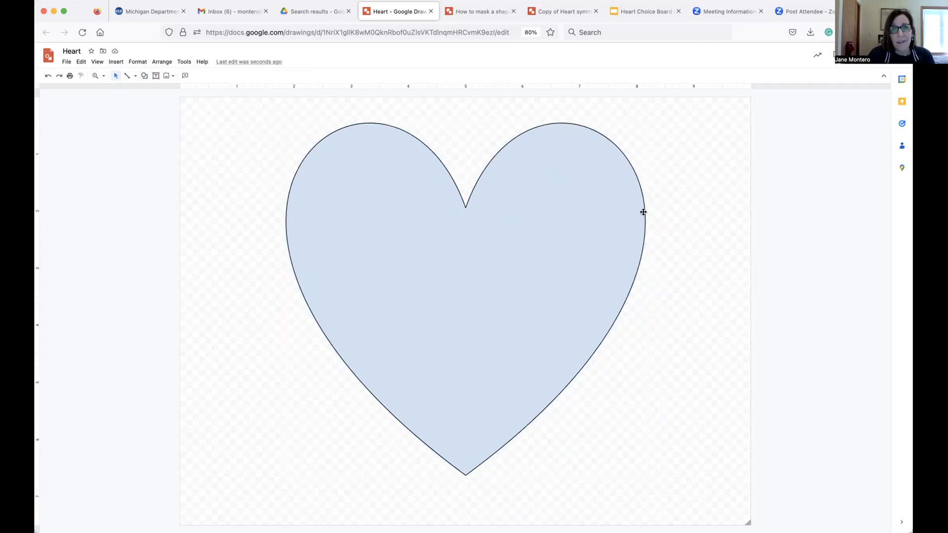
Set the heart's fill color to Transparent.
click(528, 195)
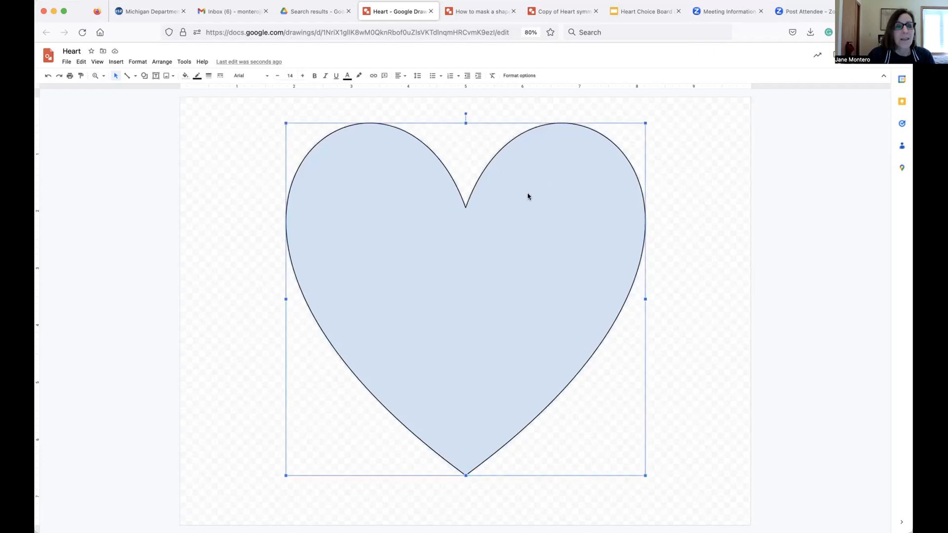
click(185, 76)
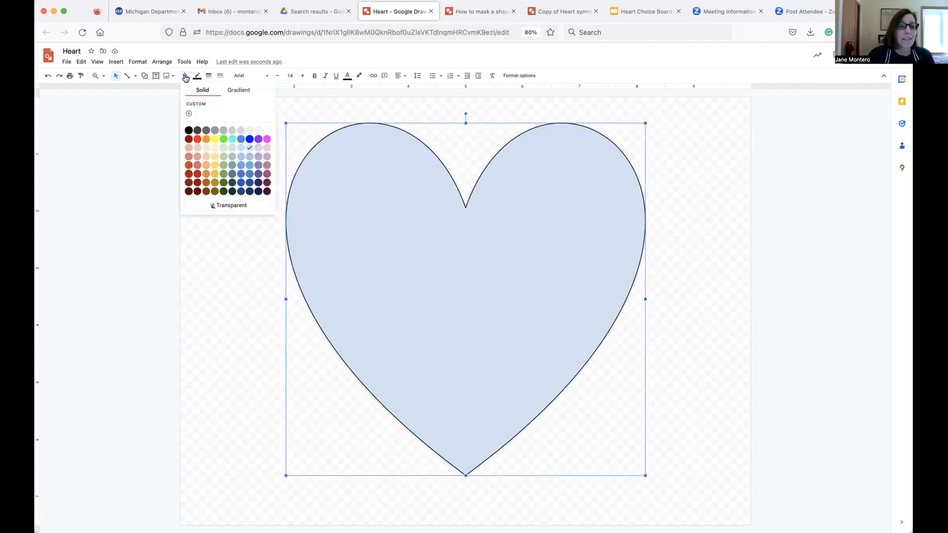
click(215, 207)
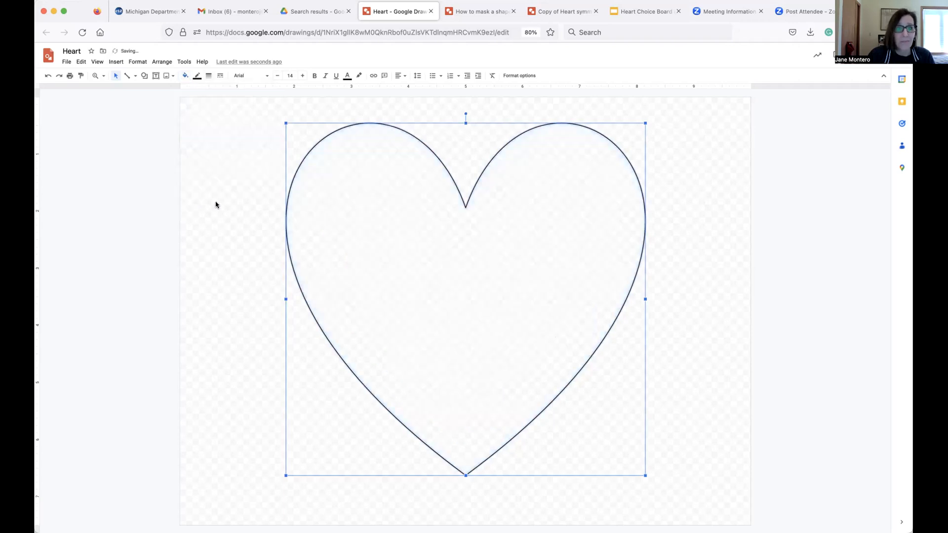
click(220, 200)
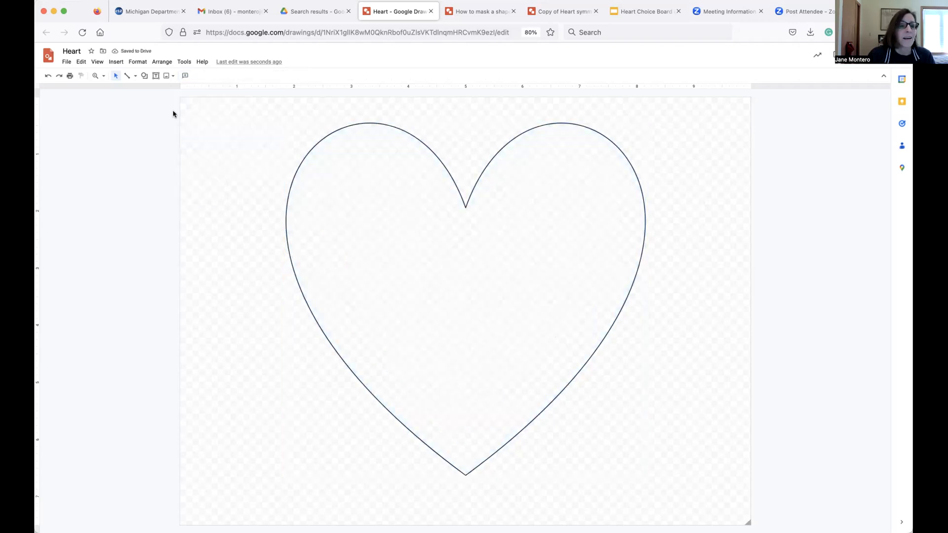
Draw a straight vertical line from the heart's top notch down to its bottom point.
click(136, 76)
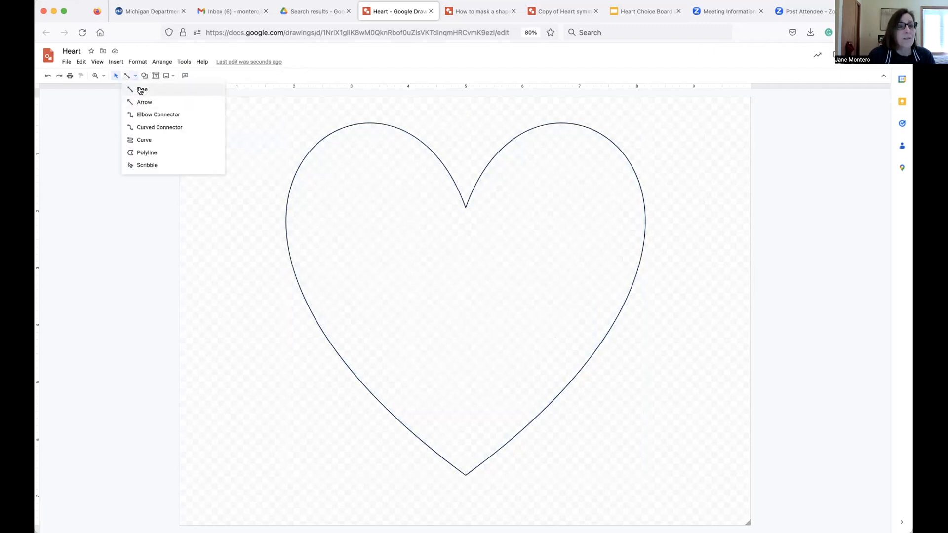
click(141, 90)
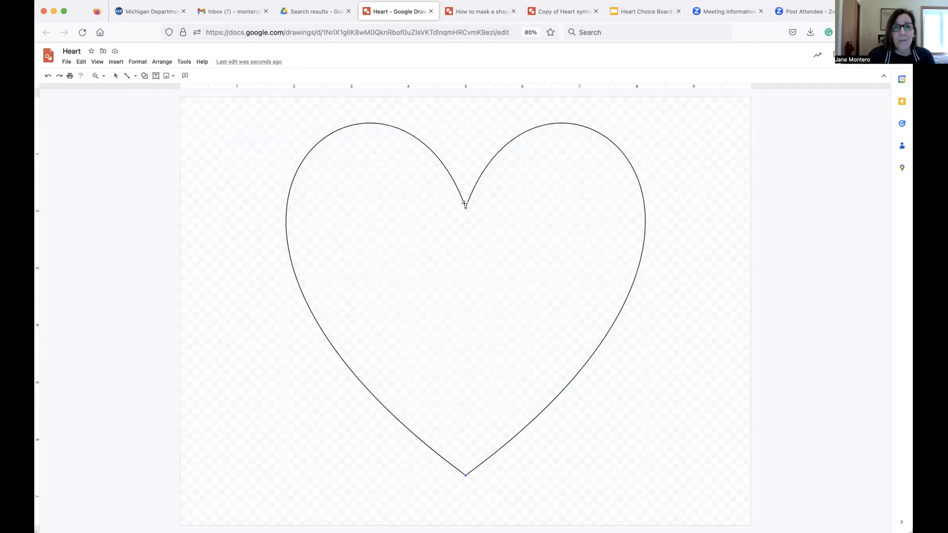
drag(465, 207, 503, 245)
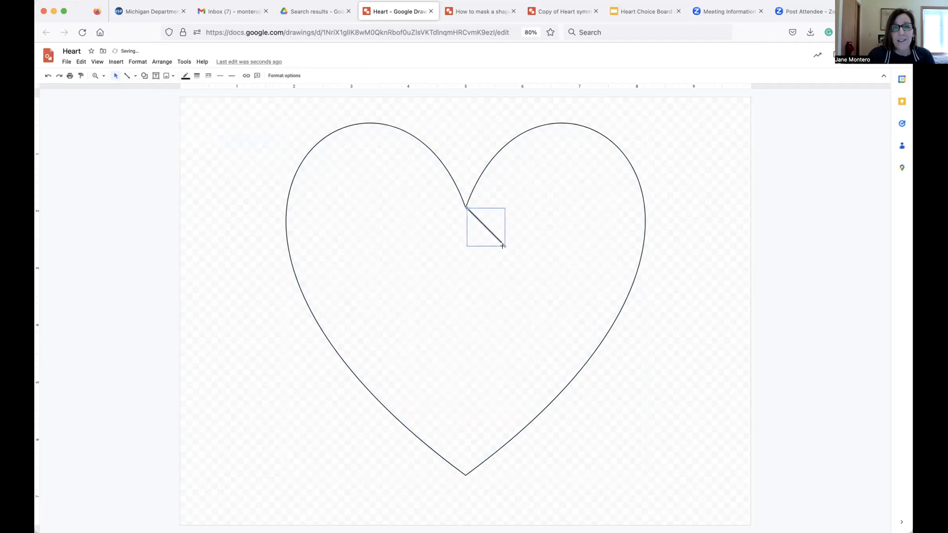
drag(466, 207, 465, 474)
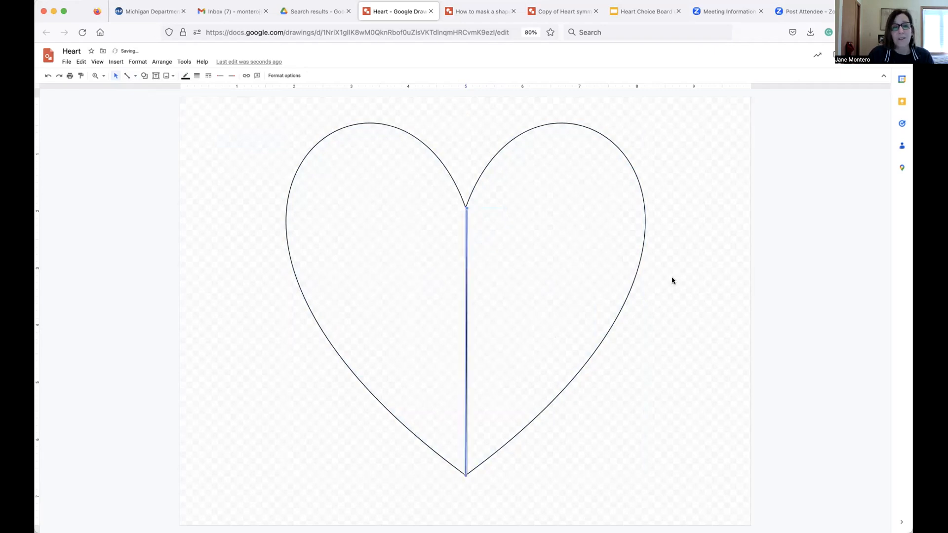
click(687, 203)
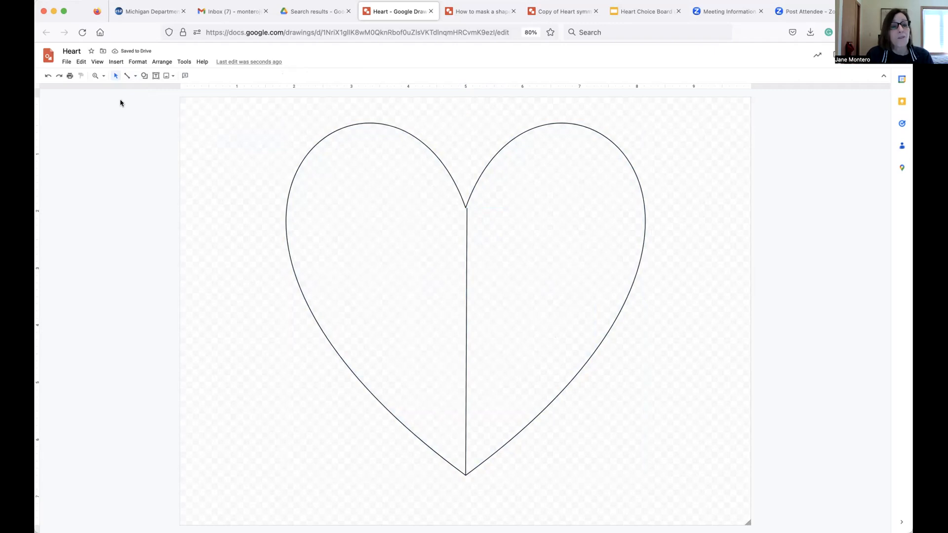
Draw a closed freeform curve shape along the top of the heart's right lobe.
click(137, 77)
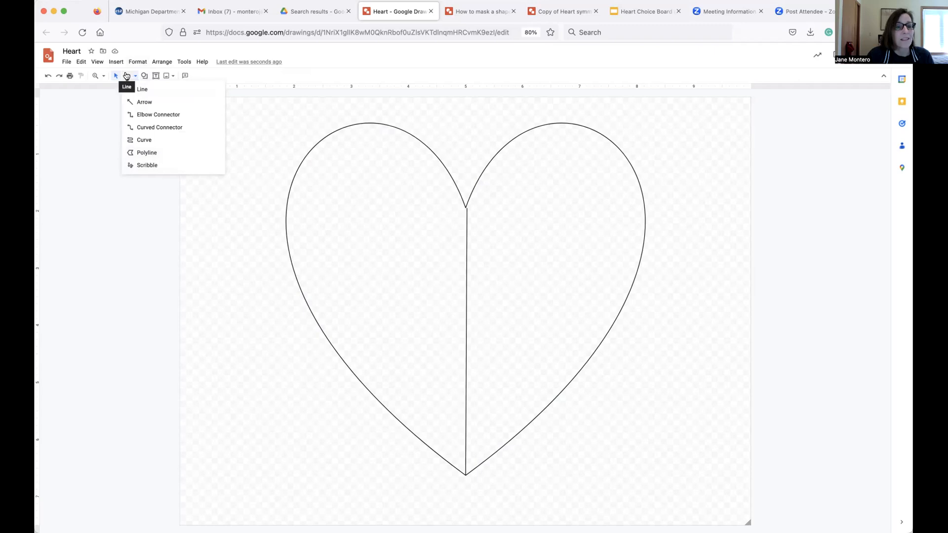
click(143, 140)
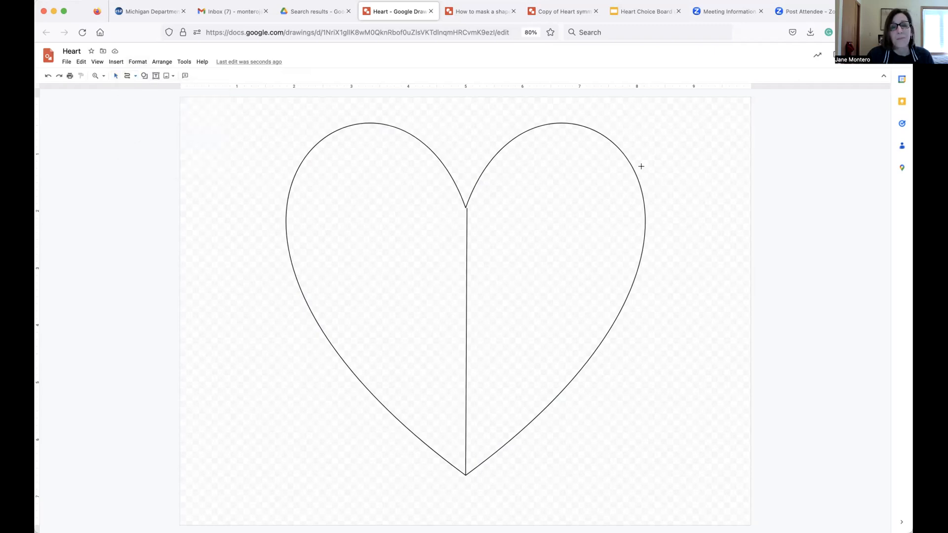
click(540, 139)
click(514, 134)
click(499, 184)
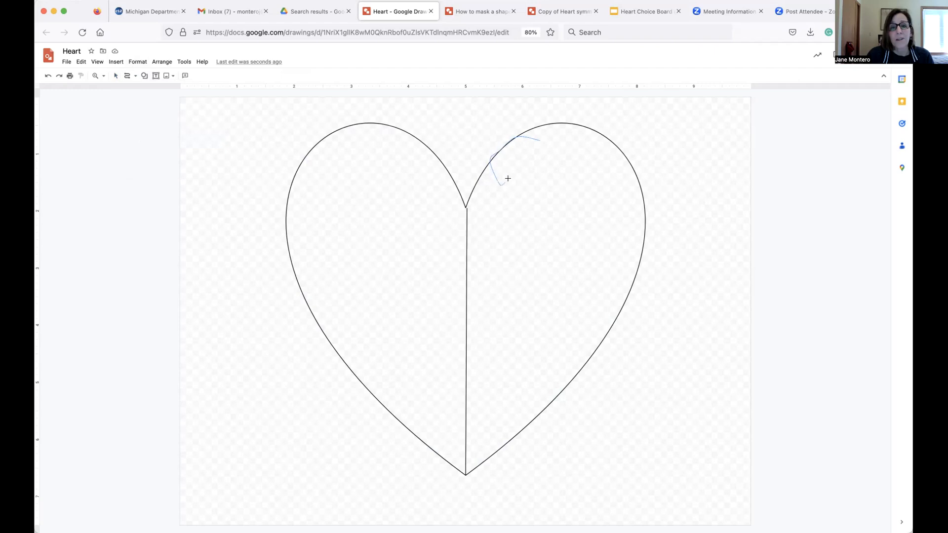
click(511, 162)
click(580, 130)
click(538, 138)
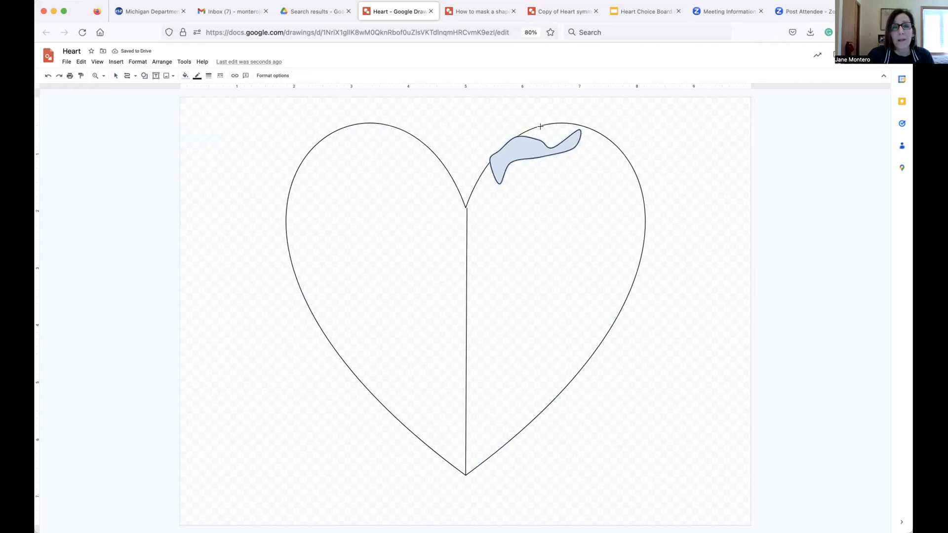
Fill the curved shape with black and set its border color to Transparent.
click(185, 76)
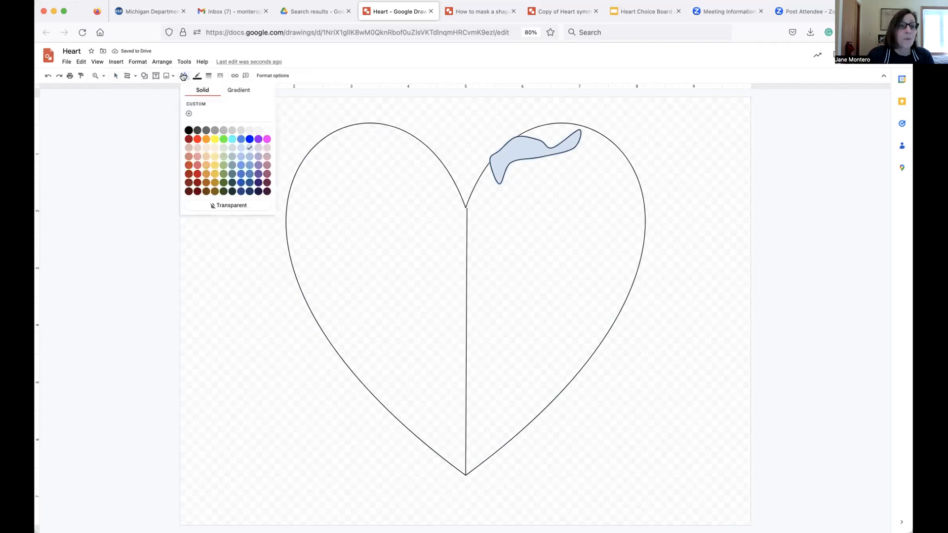
click(188, 130)
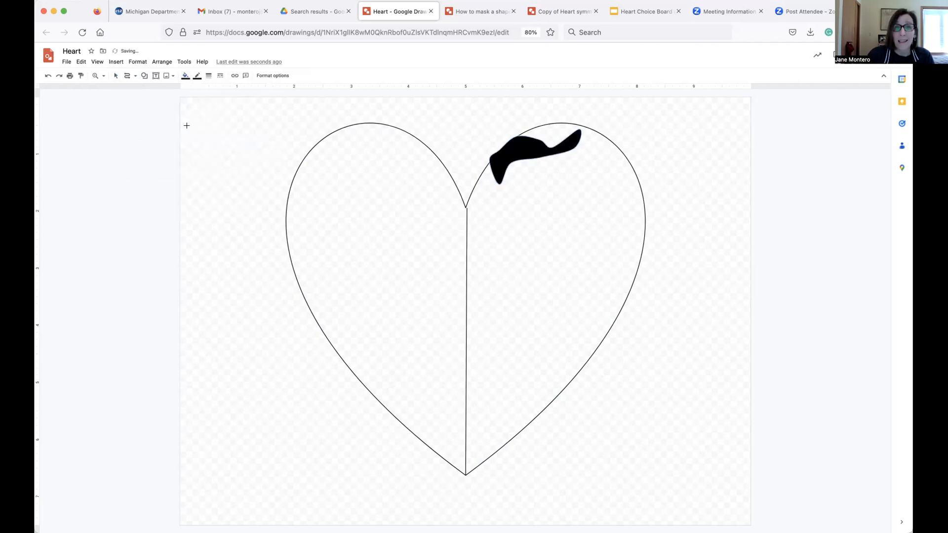
click(197, 76)
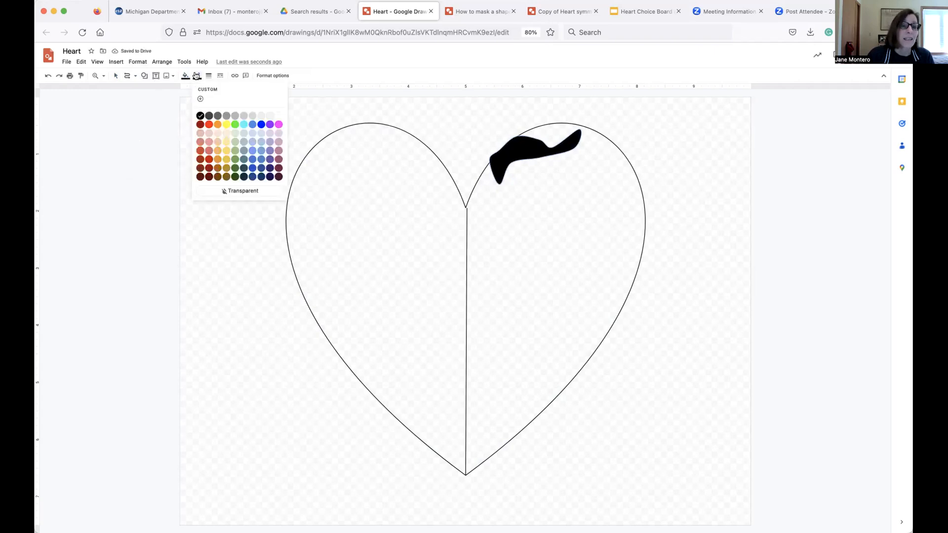
click(243, 191)
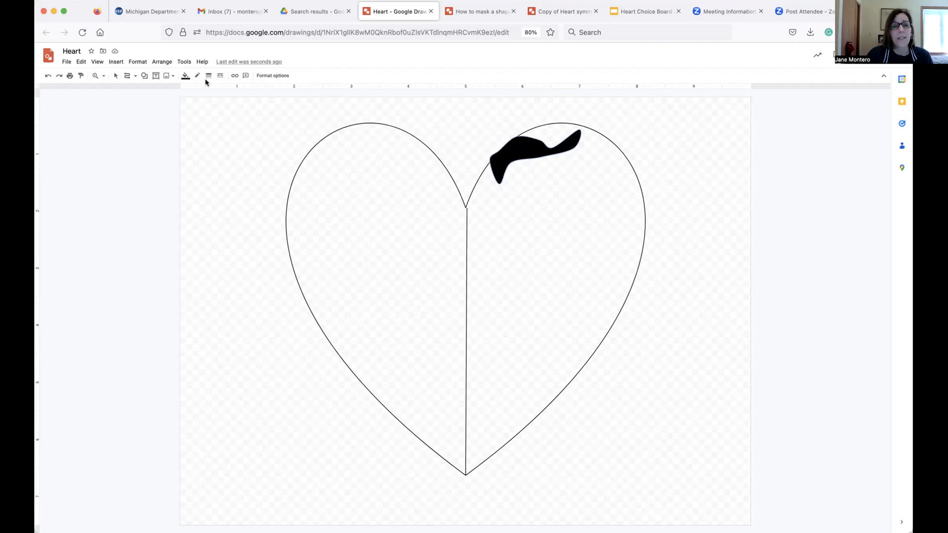
Rotate the black shape slightly so it follows the curve of the heart's top edge.
click(115, 76)
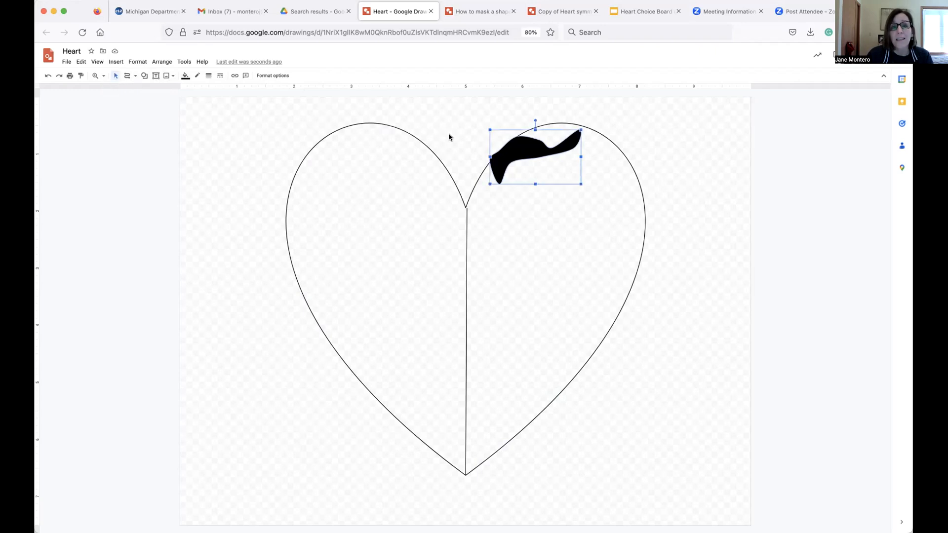
drag(505, 151, 506, 152)
drag(536, 121, 515, 148)
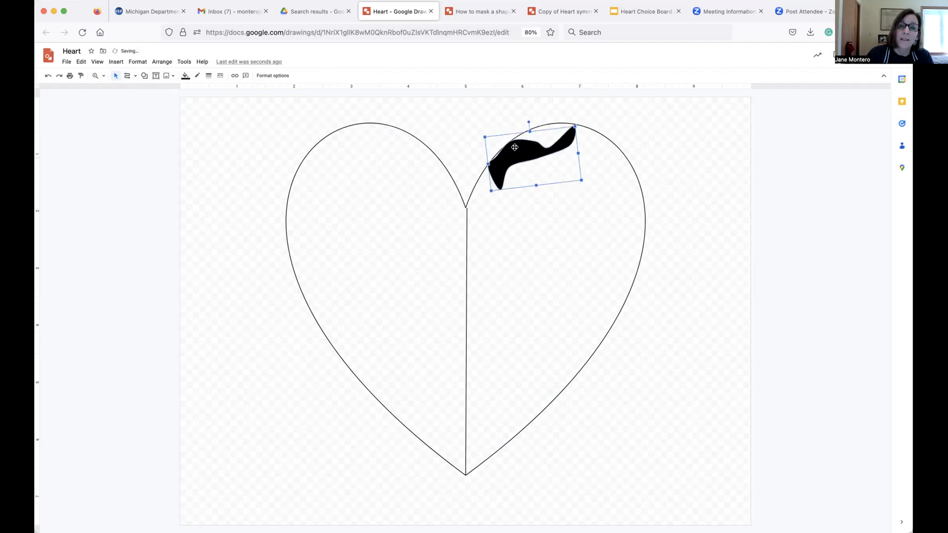
click(658, 124)
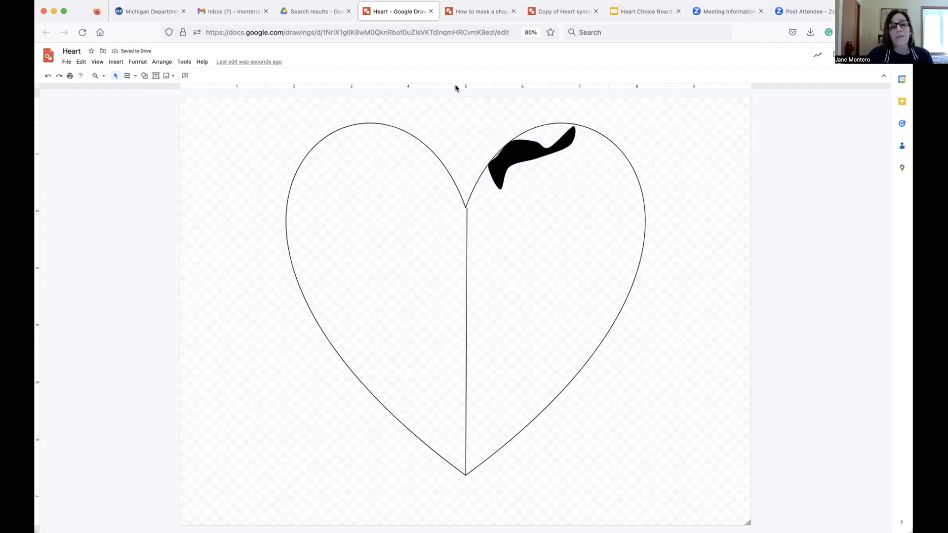
Draw a second closed freeform curve shape just above the black shape, along the right lobe's top edge.
click(97, 61)
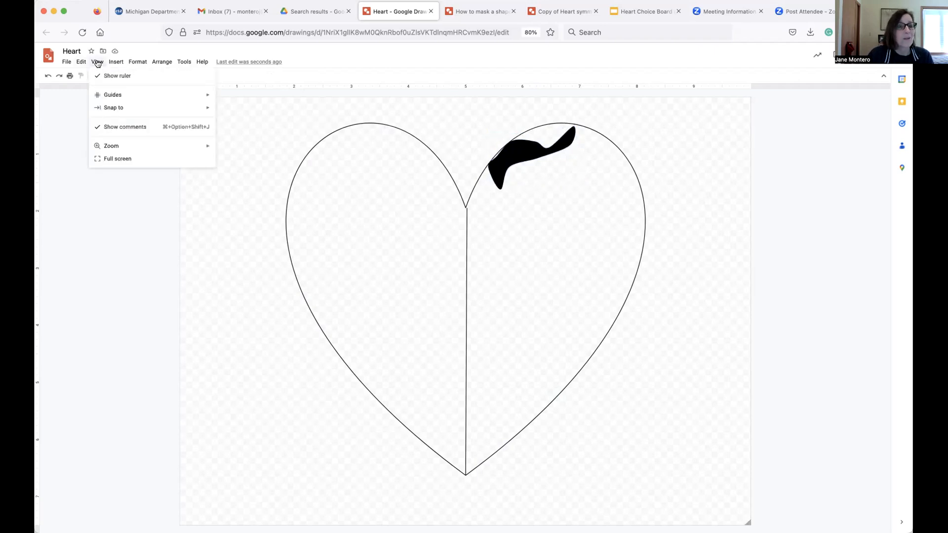
mouse_move(123, 150)
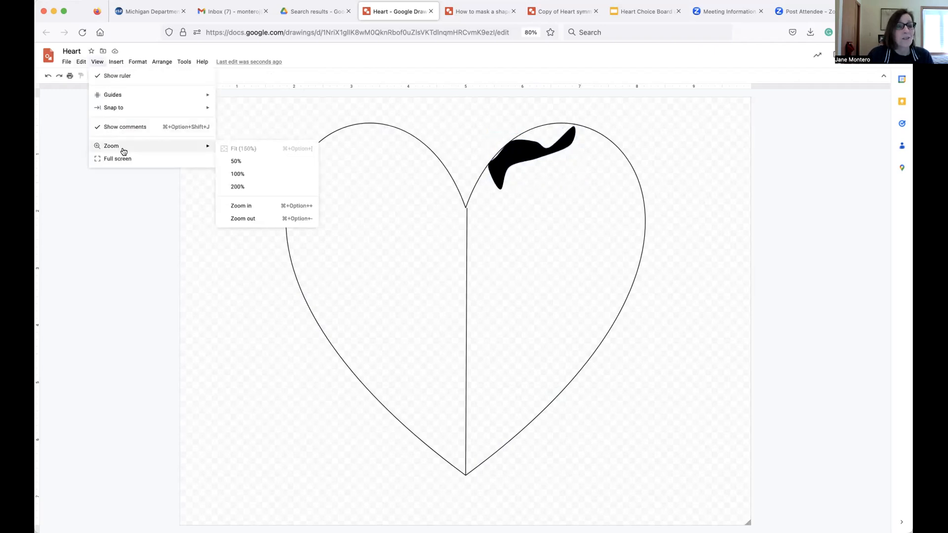
click(236, 186)
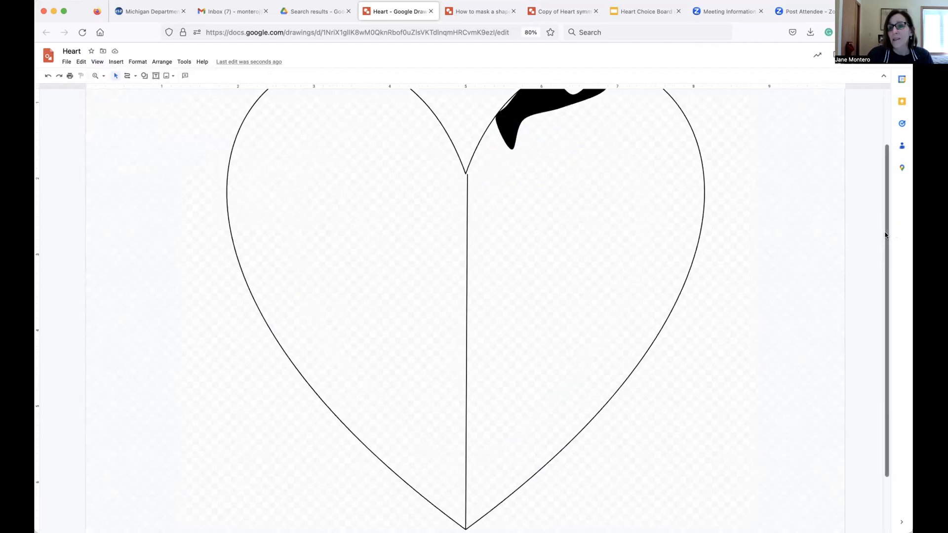
scroll(887, 235, up, 2)
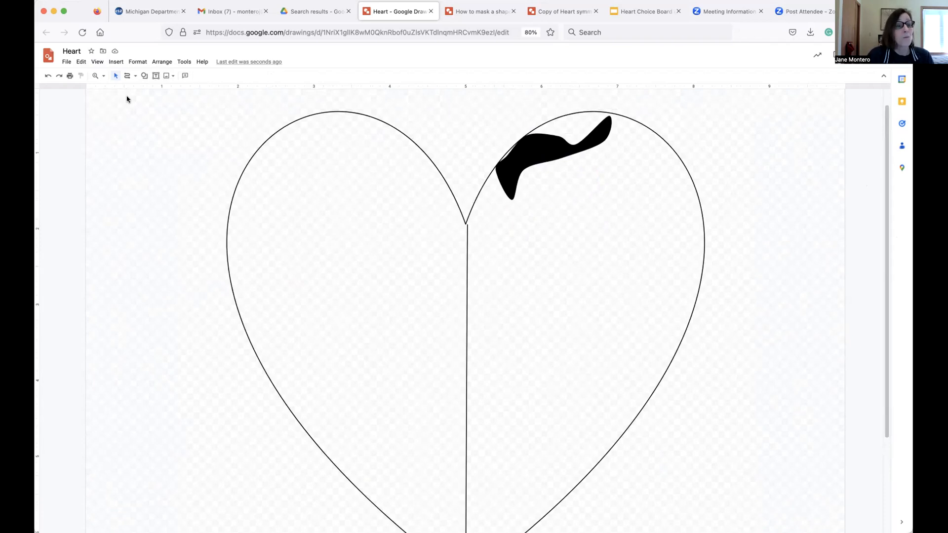
click(97, 63)
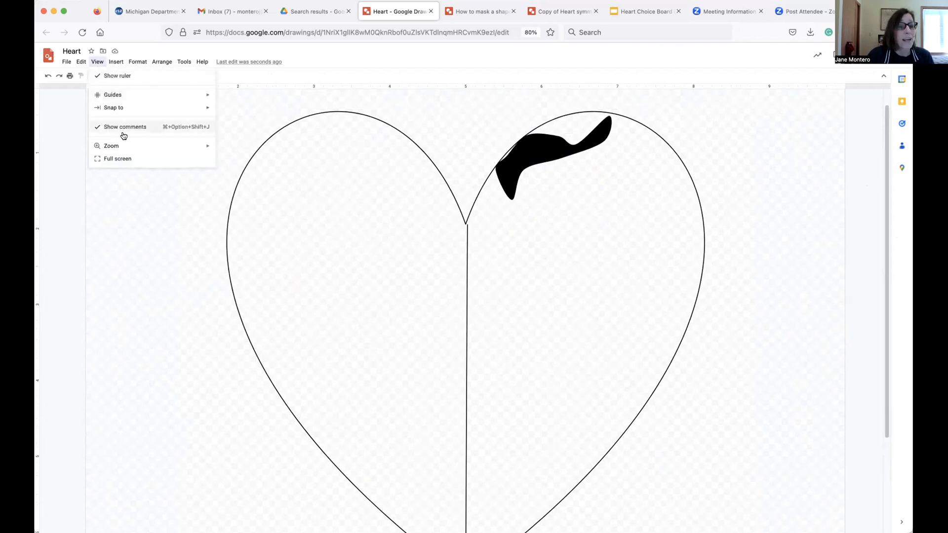
mouse_move(121, 145)
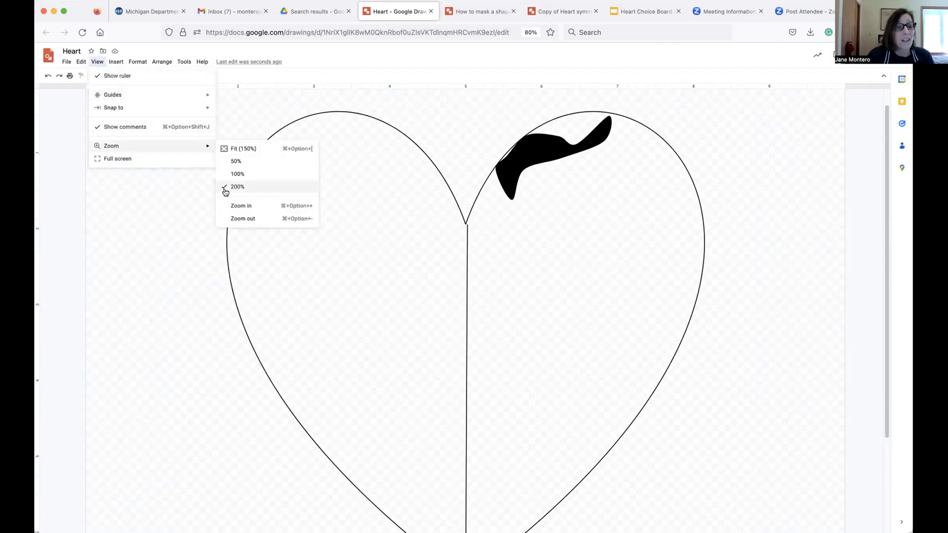
click(242, 205)
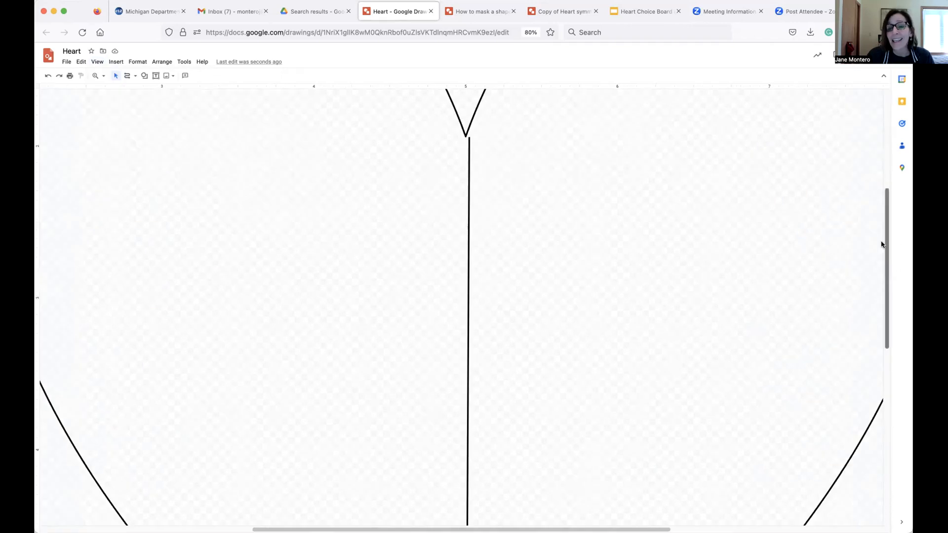
scroll(863, 183, up, 10)
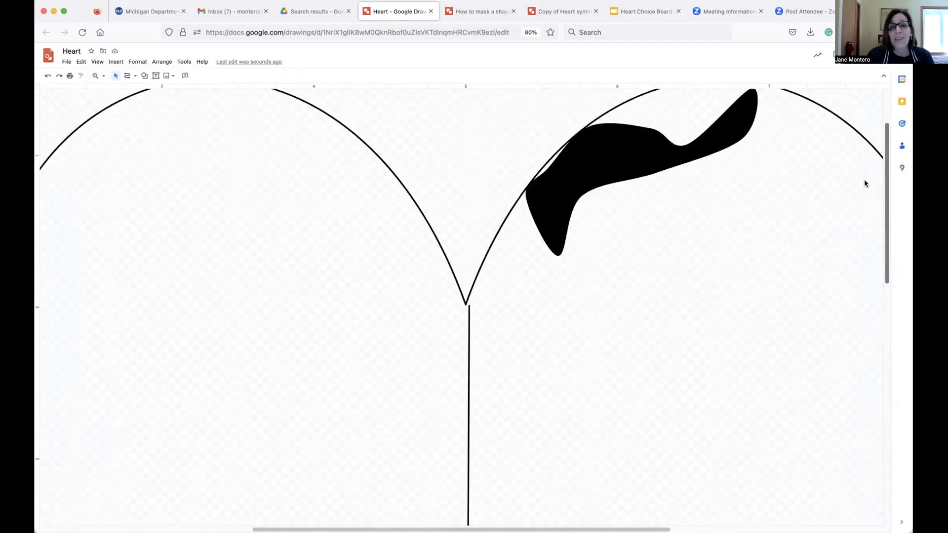
click(136, 76)
click(141, 140)
click(606, 204)
click(673, 208)
click(682, 223)
click(703, 207)
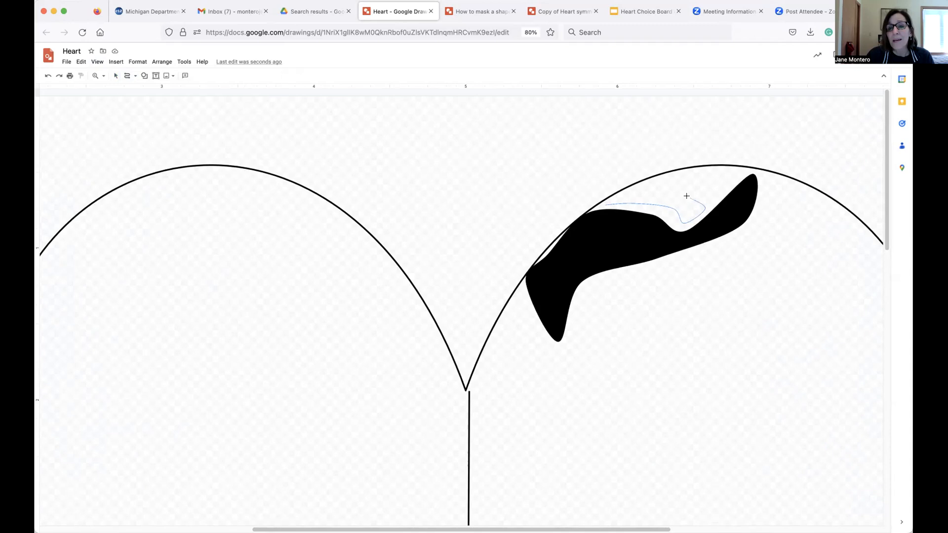
click(603, 202)
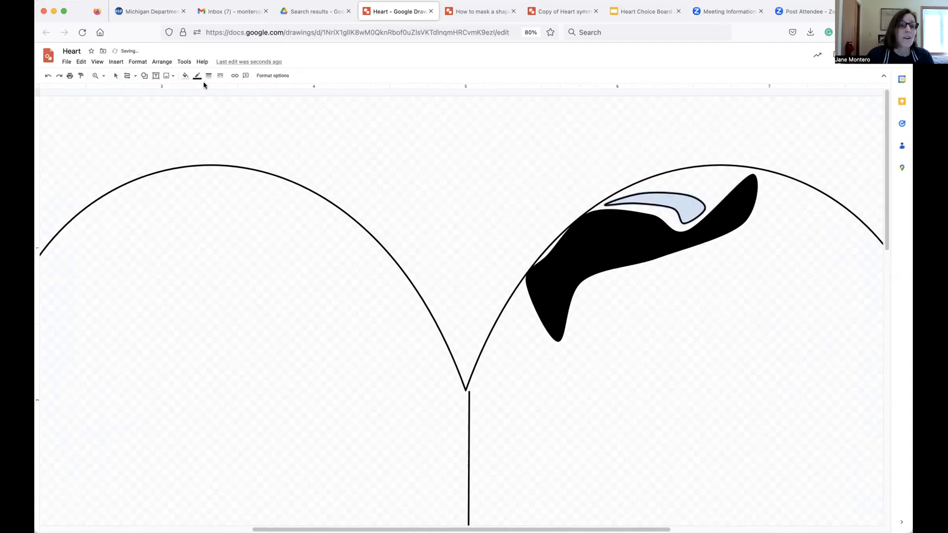
Fill the new curve shape with black and set its border color to Transparent.
click(185, 75)
click(189, 130)
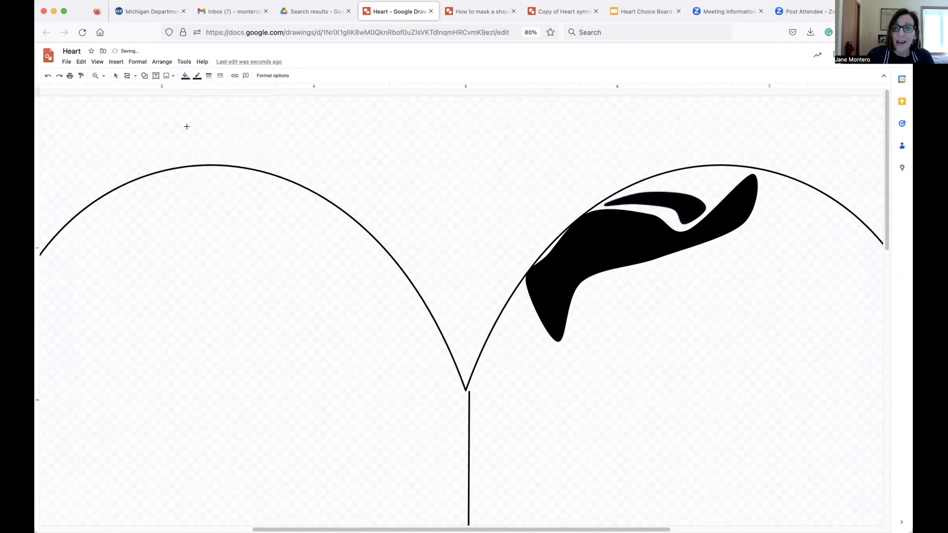
click(197, 75)
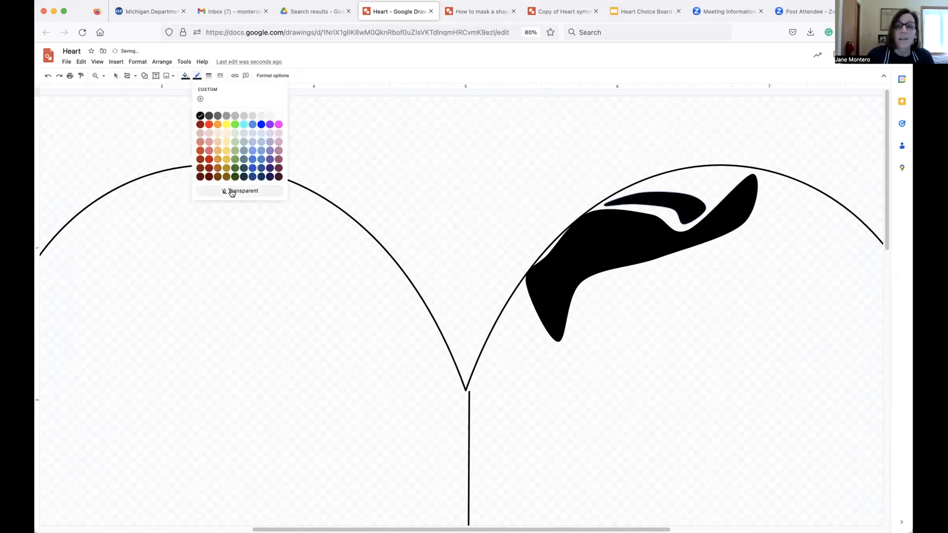
click(232, 192)
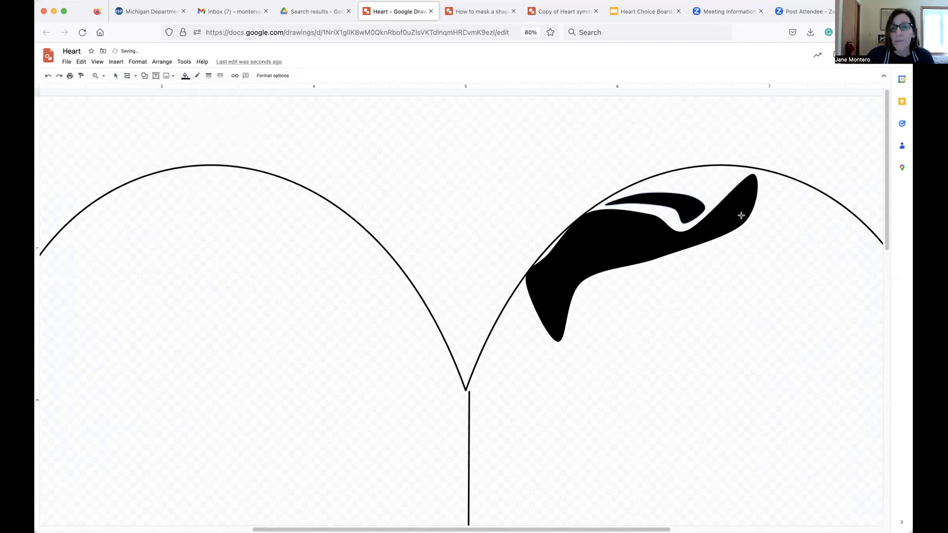
Draw a third closed curve shape hugging the heart's top edge above the second shape.
click(638, 189)
click(687, 183)
click(709, 200)
click(740, 173)
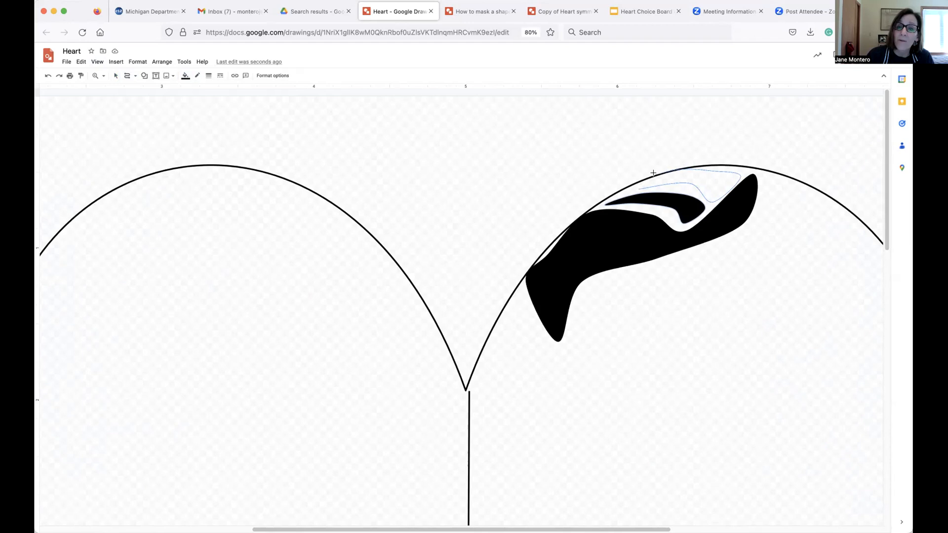
click(641, 184)
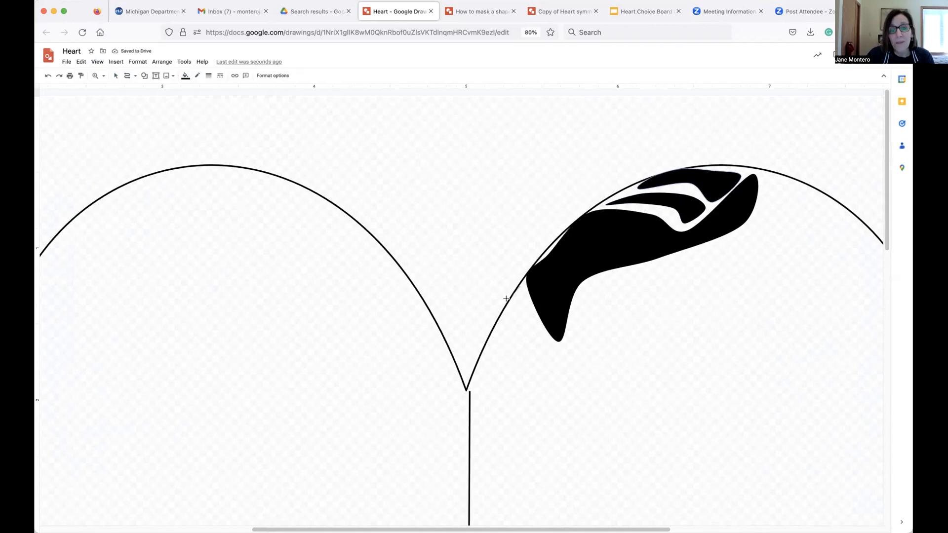
Draw more closed curve shapes along the right lobe's lower inner edge near the center line.
click(477, 365)
click(507, 339)
click(523, 361)
click(521, 314)
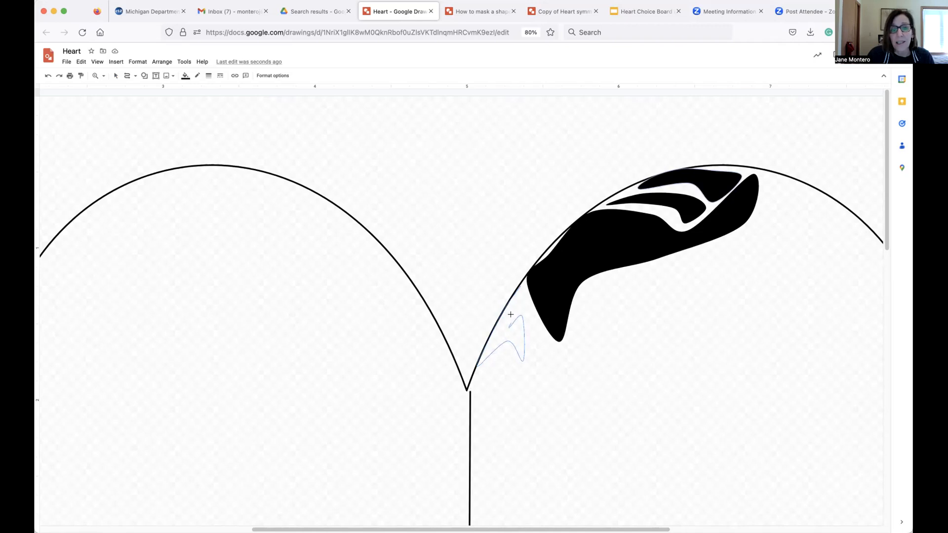
double_click(521, 286)
click(528, 303)
mouse_move(570, 346)
mouse_down()
mouse_move(583, 306)
mouse_move(588, 346)
mouse_move(557, 366)
mouse_move(531, 345)
mouse_move(527, 299)
mouse_move(588, 295)
mouse_move(598, 329)
mouse_move(613, 289)
mouse_move(603, 276)
mouse_move(584, 280)
mouse_move(578, 300)
mouse_up()
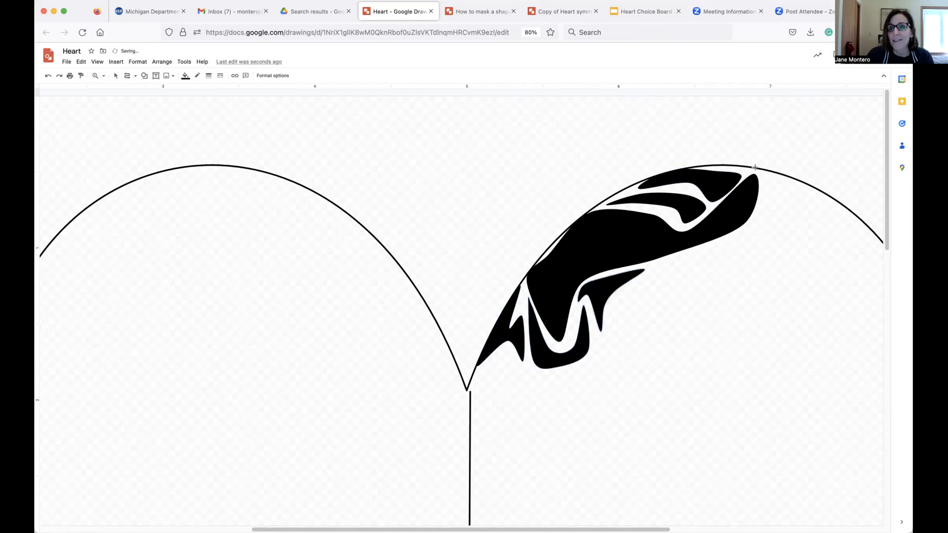
mouse_move(753, 170)
mouse_down()
mouse_move(755, 220)
mouse_move(743, 225)
mouse_move(795, 180)
mouse_move(753, 169)
mouse_up()
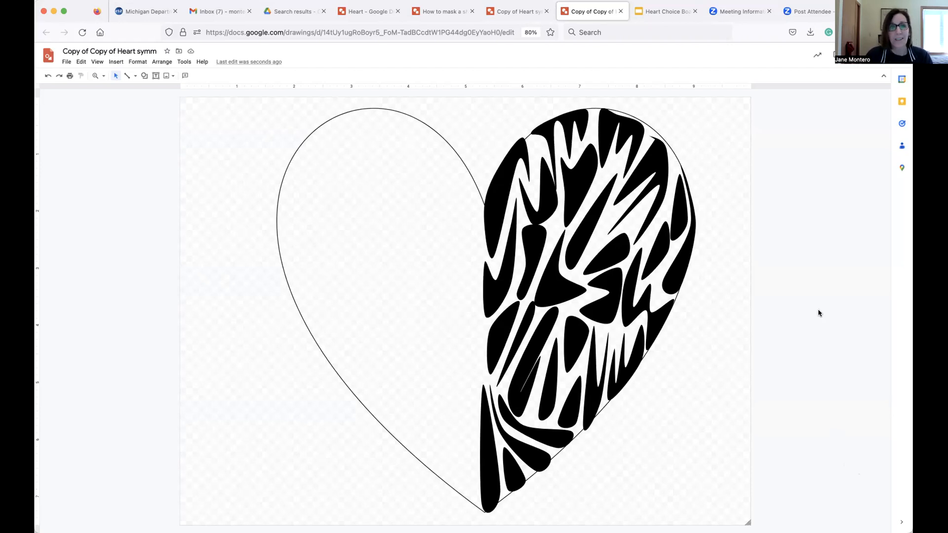
In the Copy of Copy of Heart symm drawing, delete the heart outline and ungroup all the pattern shapes.
click(411, 116)
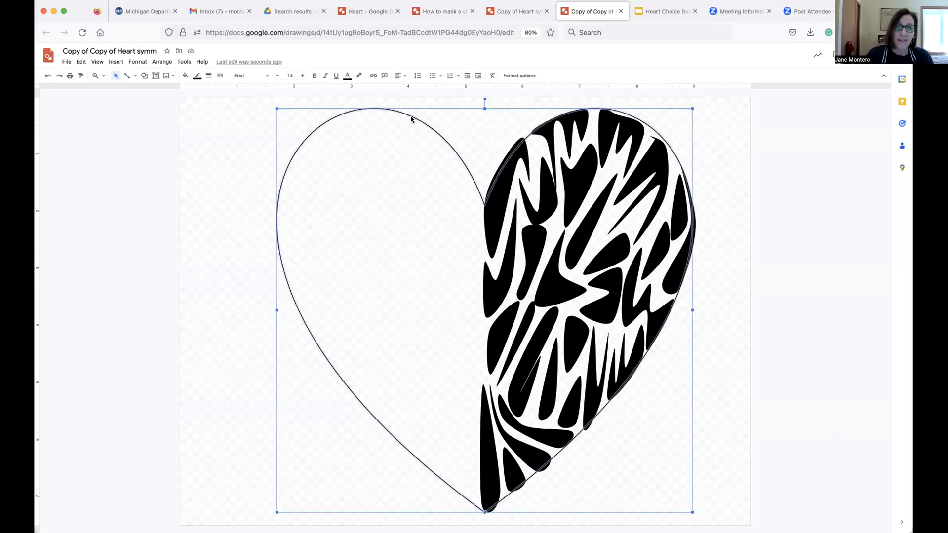
key(Delete)
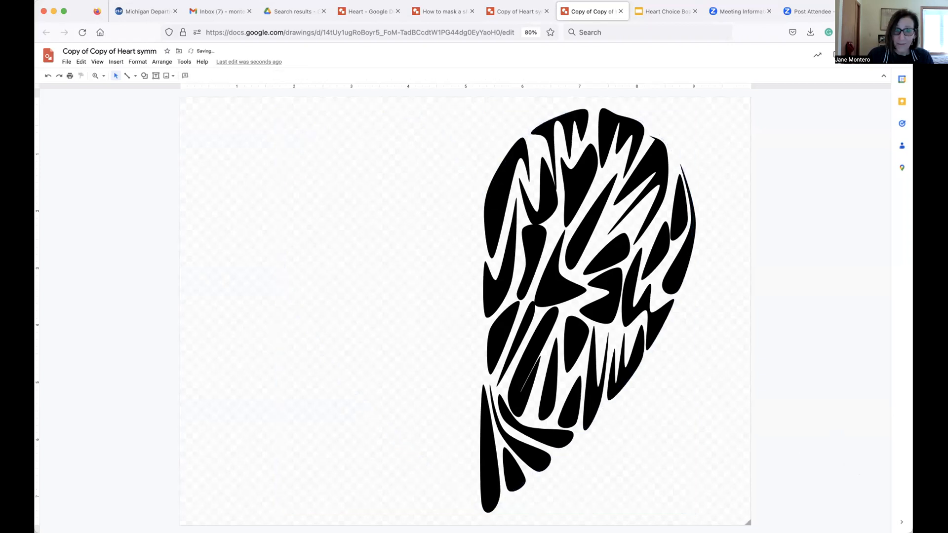
click(82, 63)
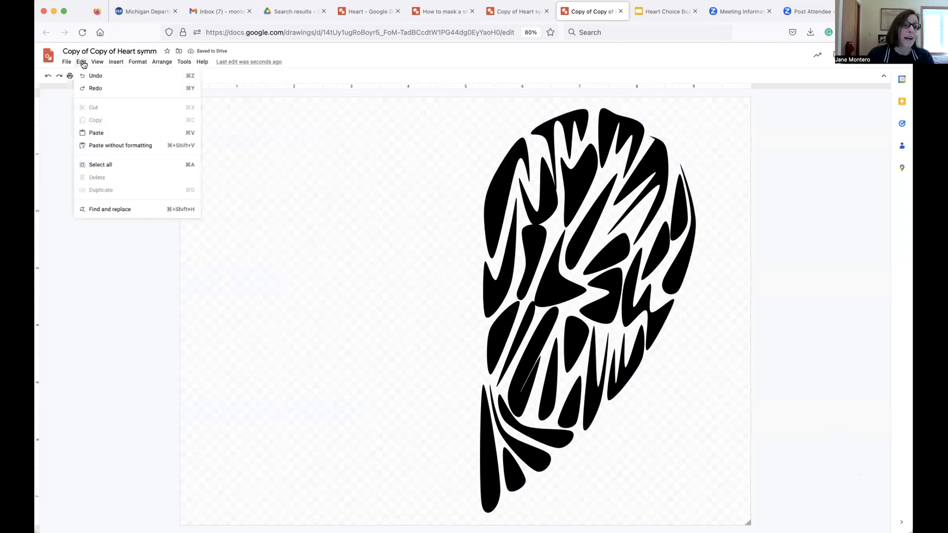
click(96, 166)
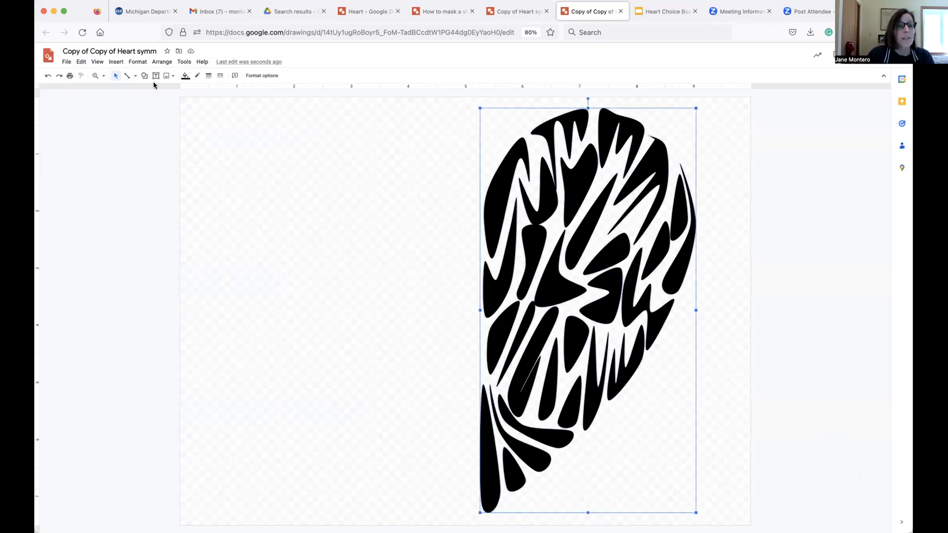
click(162, 62)
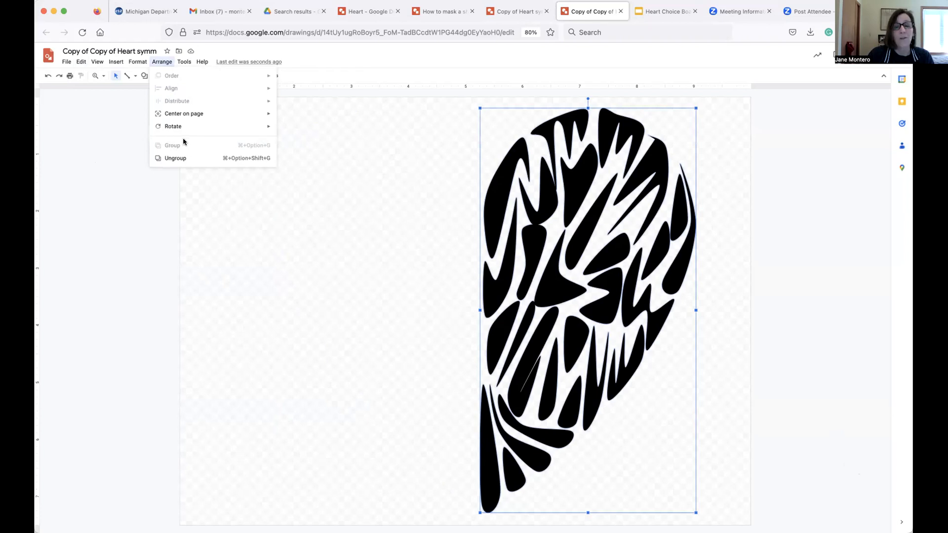
click(164, 157)
click(248, 217)
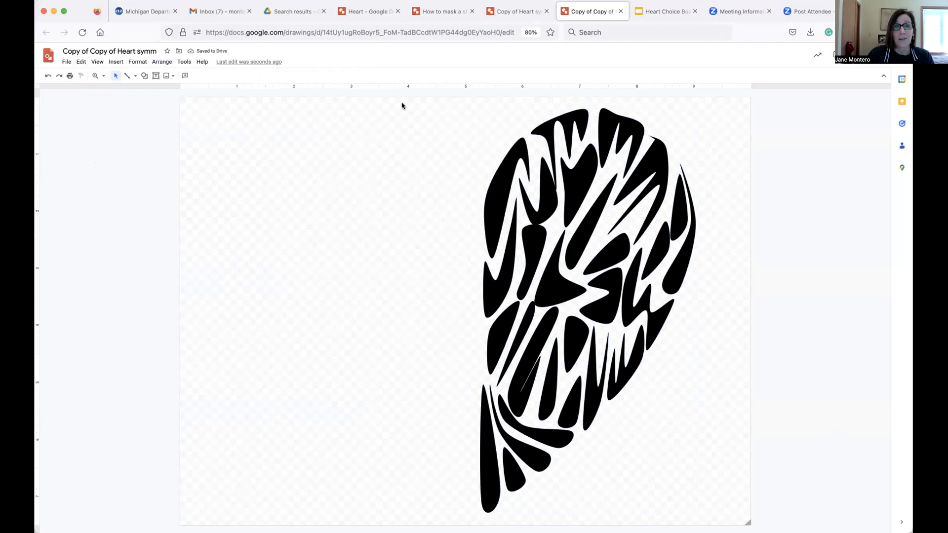
Select the pattern shapes by area and group them, then undo the grouping.
drag(394, 103, 709, 514)
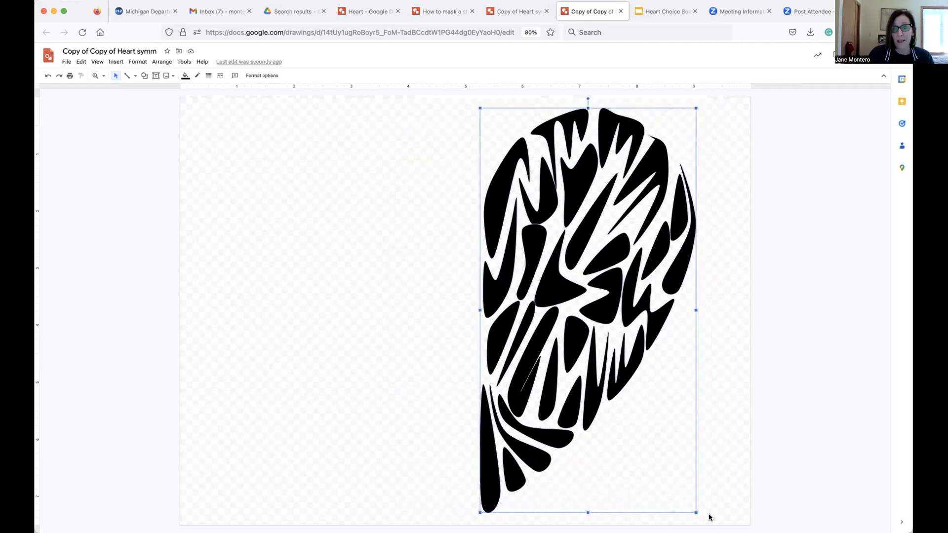
click(161, 62)
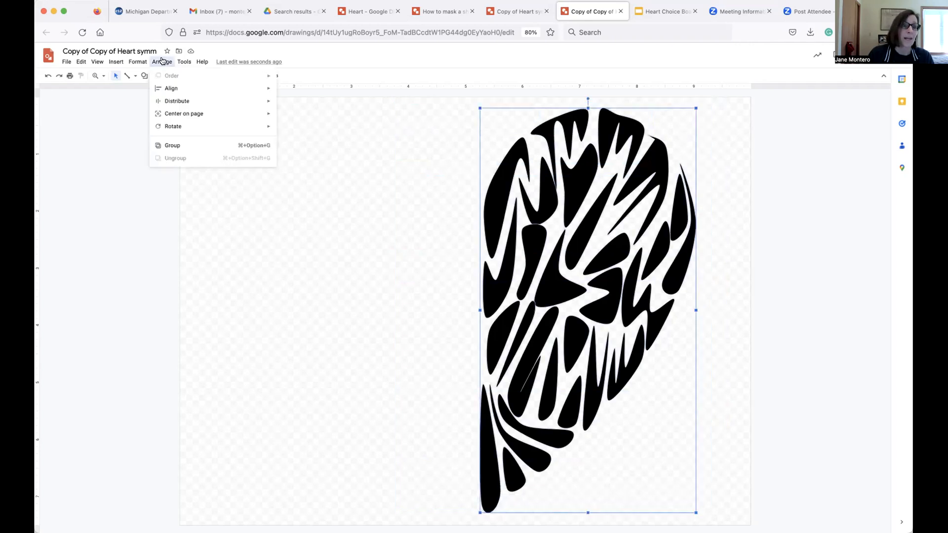
click(182, 148)
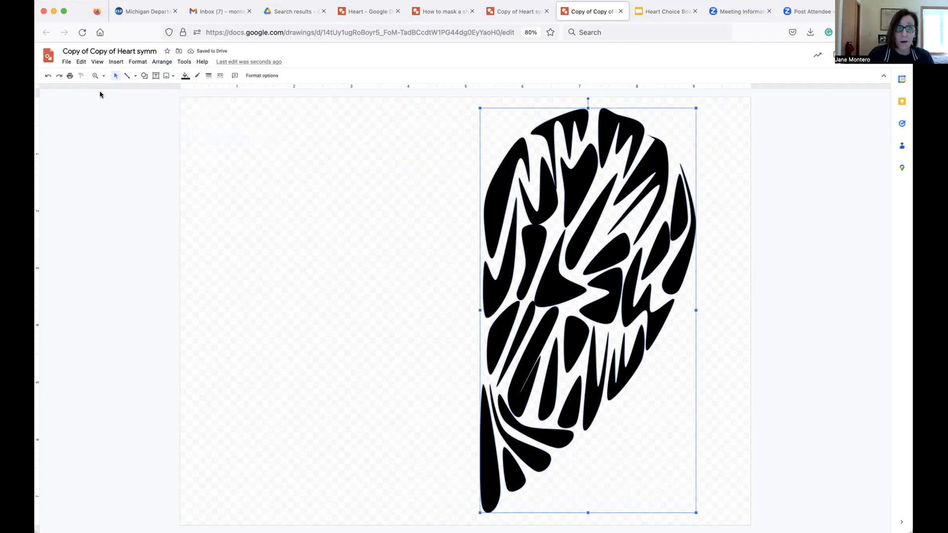
click(46, 76)
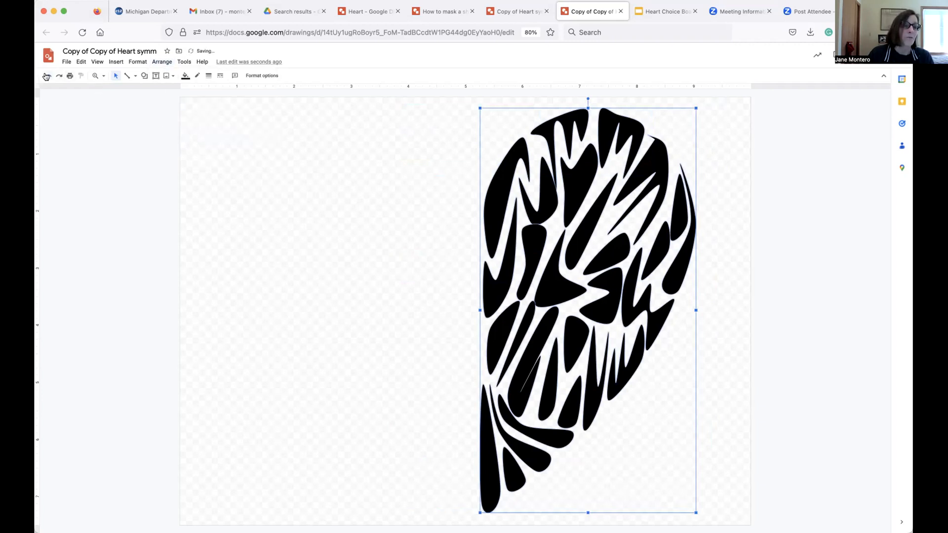
click(271, 149)
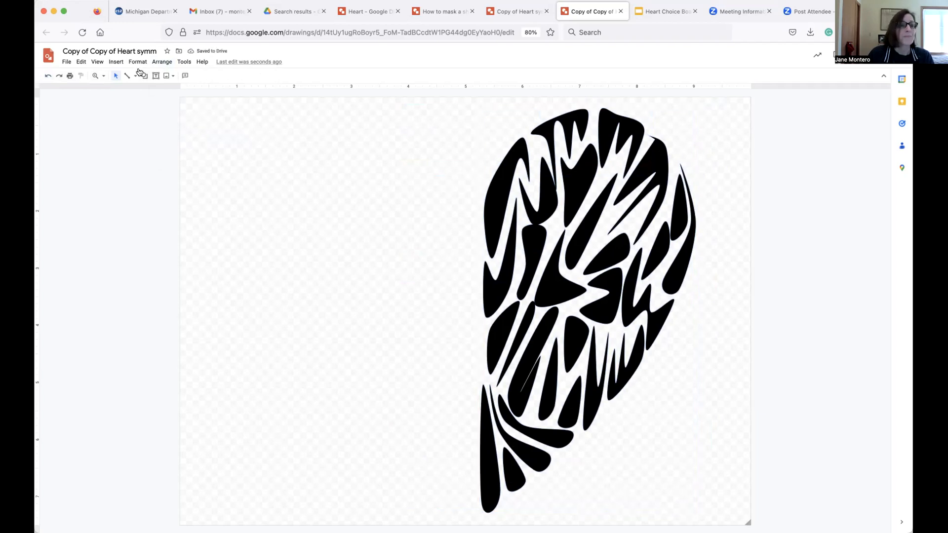
Select all the pattern shapes and group them.
click(81, 63)
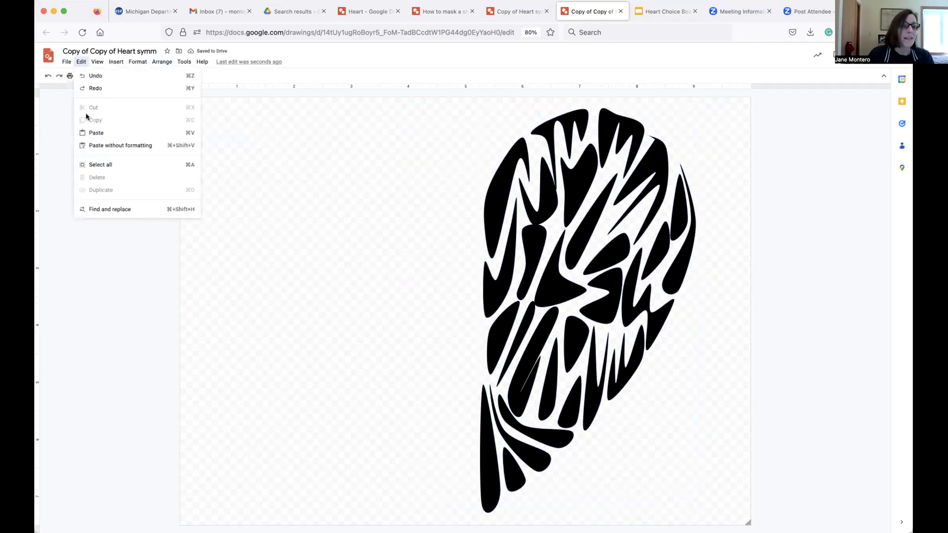
click(102, 168)
click(162, 62)
click(188, 150)
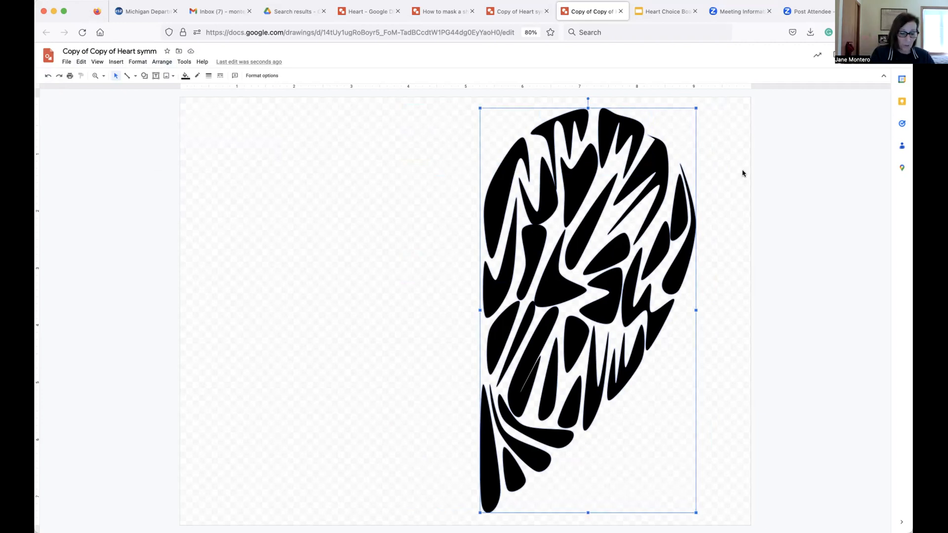
Duplicate the grouped pattern and flip the copy horizontally.
key(ctrl+d)
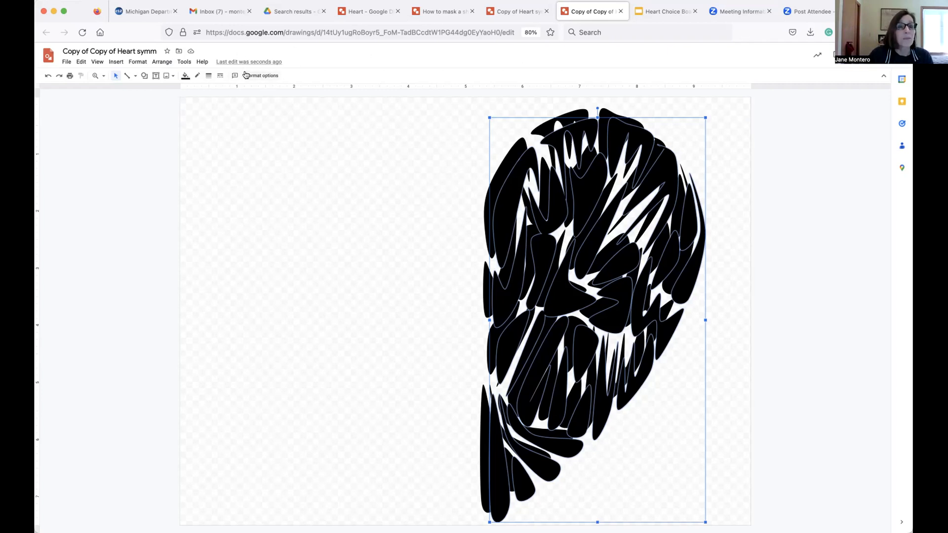
click(259, 77)
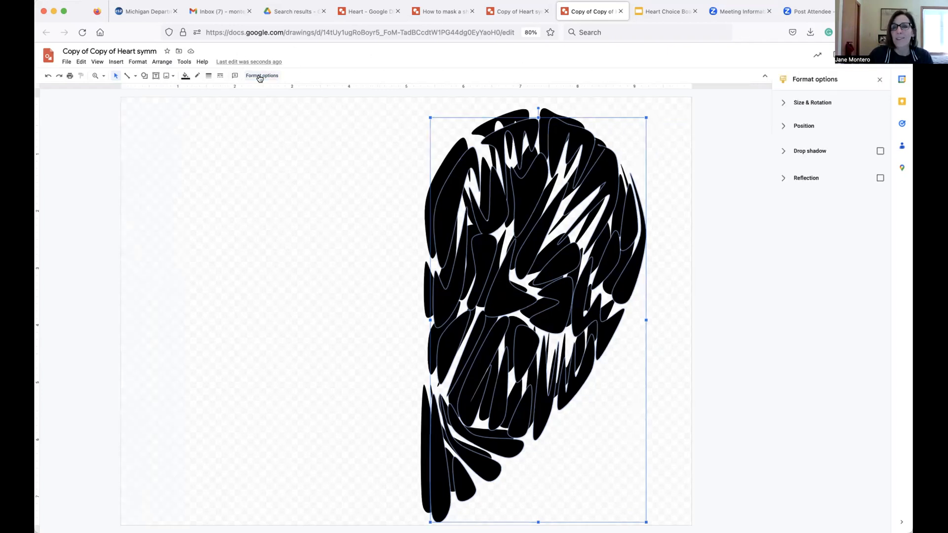
click(782, 103)
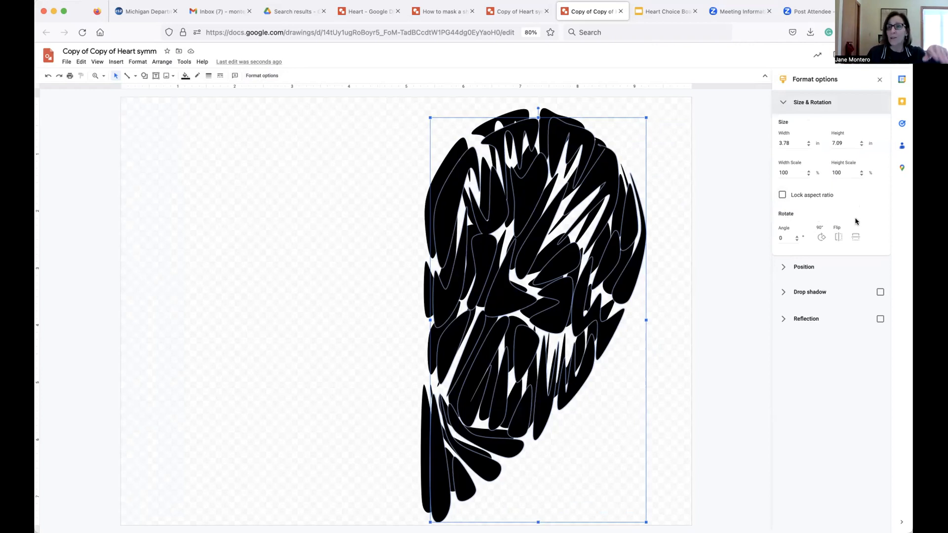
click(835, 238)
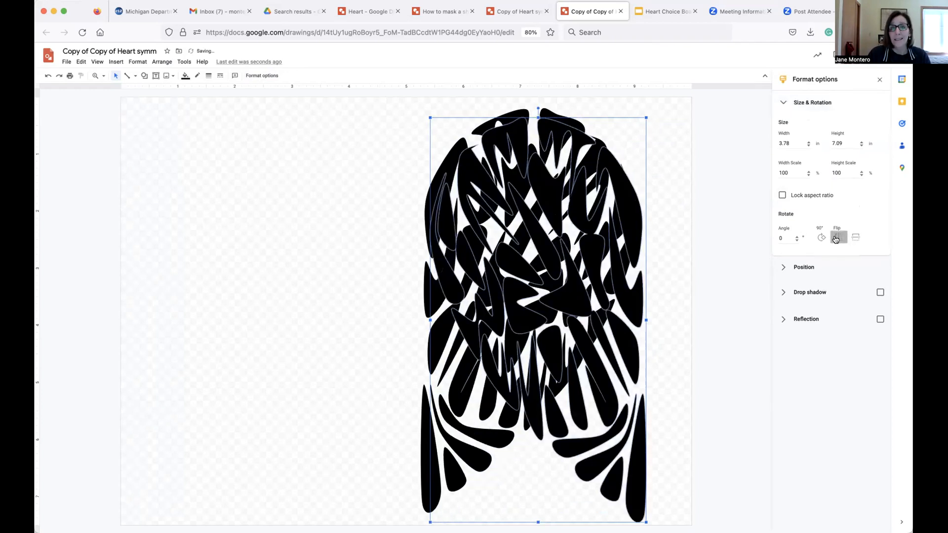
Nudge the flipped copy left and up until it mirrors the original half and forms a complete heart.
key(Left)
key(Left)
key(Left)
key(Left)
key(Left)
key(Left)
key(Left)
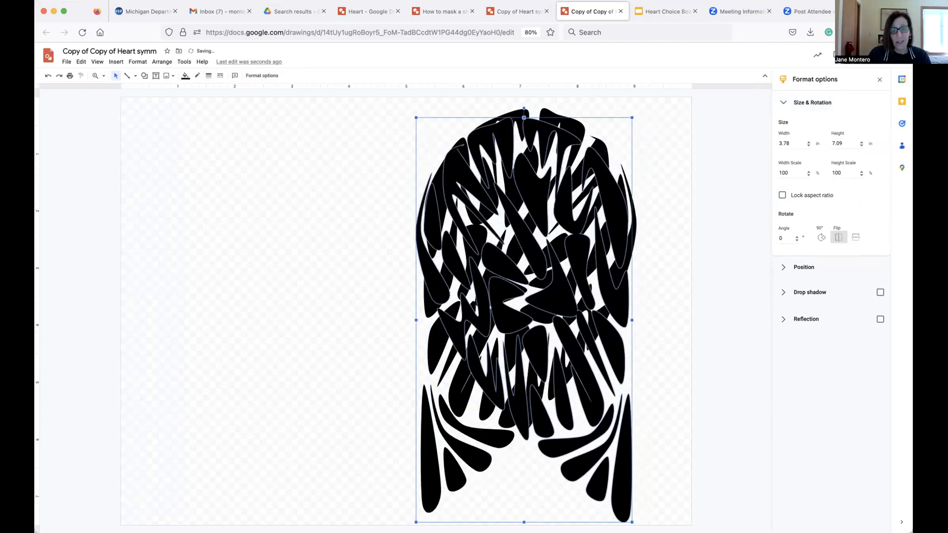
key(Left)
key(Left)
key(Left)
key(Left)
key(Left)
key(Left)
key(Left)
key(Left)
key(Left)
key(Left)
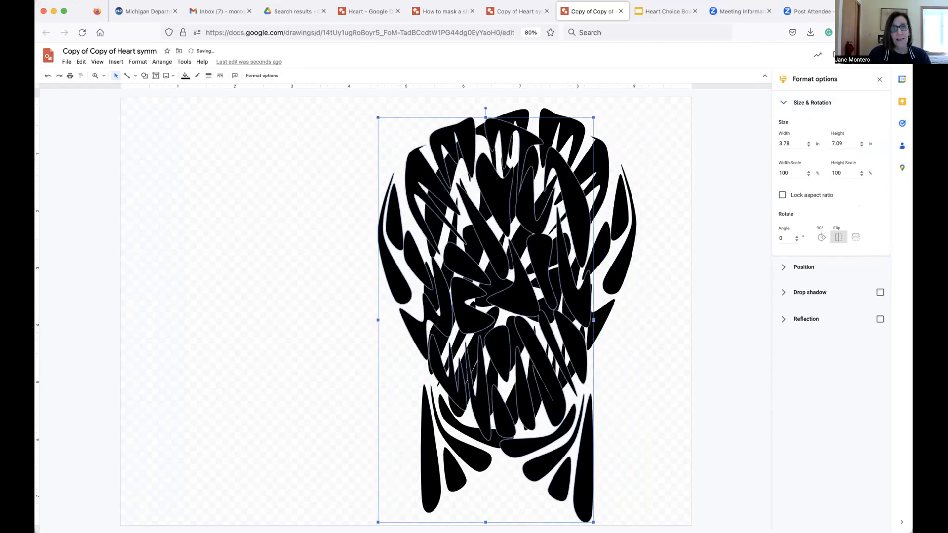
key(Left)
key(Left)
key(Left)
key(Left)
key(Left)
key(Left)
key(Left)
key(Left)
key(Left)
key(Left)
key(Left)
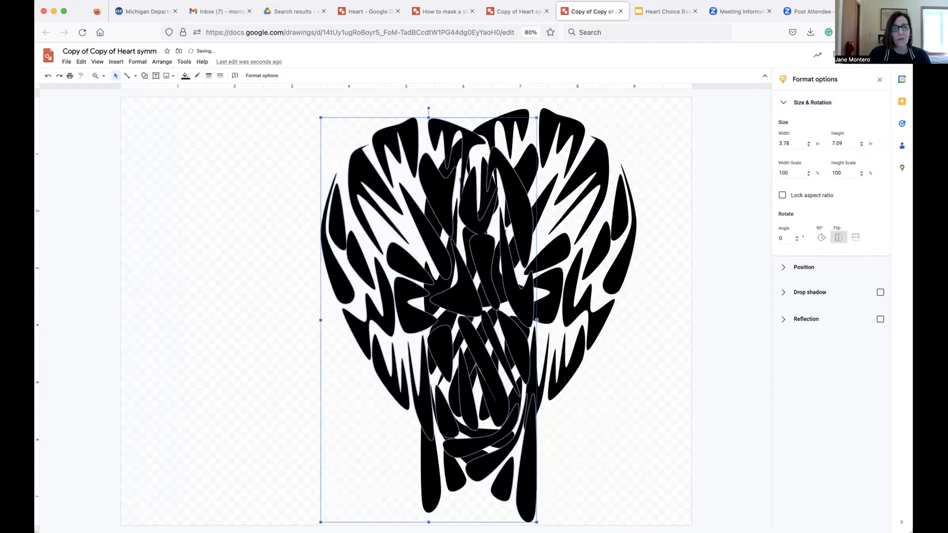
key(Left)
key(Left)
key(Left)
key(Left)
key(Left)
key(Left)
key(Left)
key(Left)
key(Left)
key(Left)
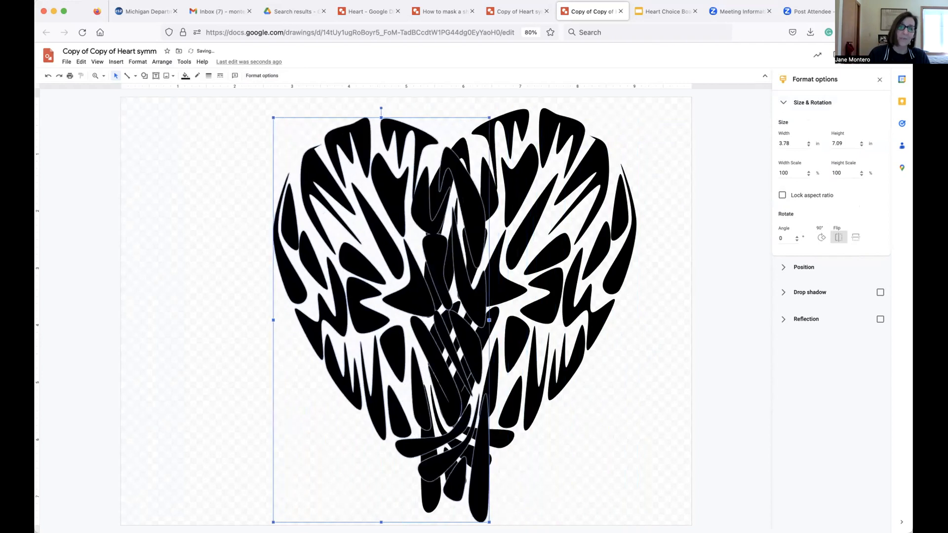
key(Left)
key(Left)
key(Left)
key(Left)
key(Left)
key(Left)
key(Left)
key(Left)
key(Left)
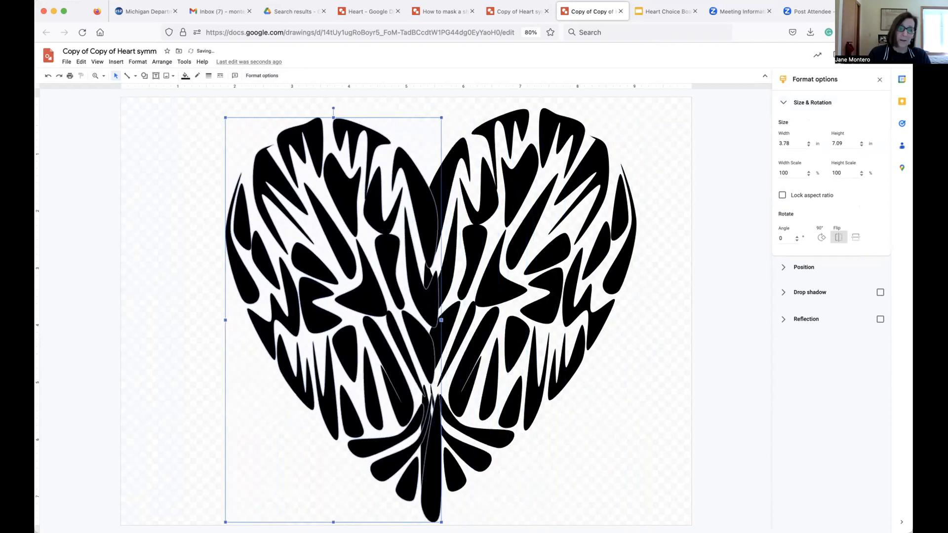
key(Up)
key(Up)
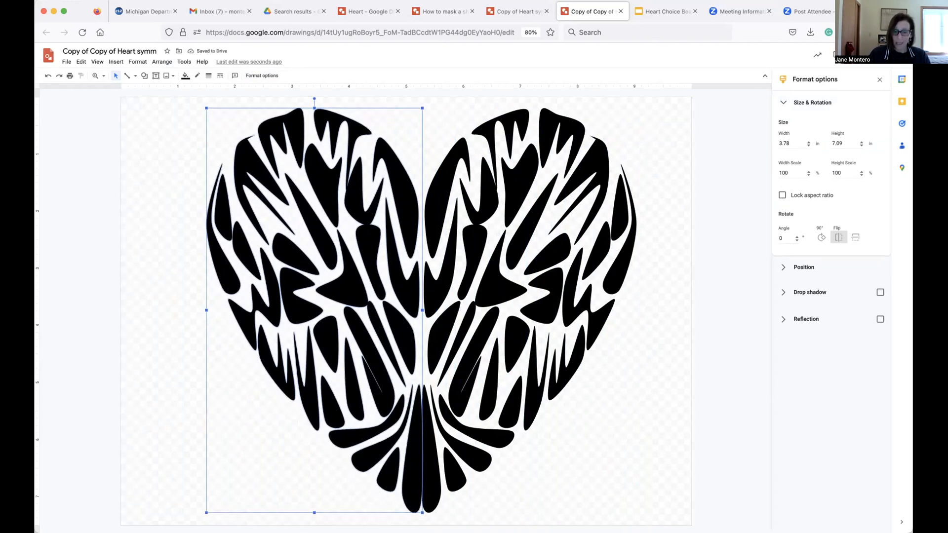
click(653, 340)
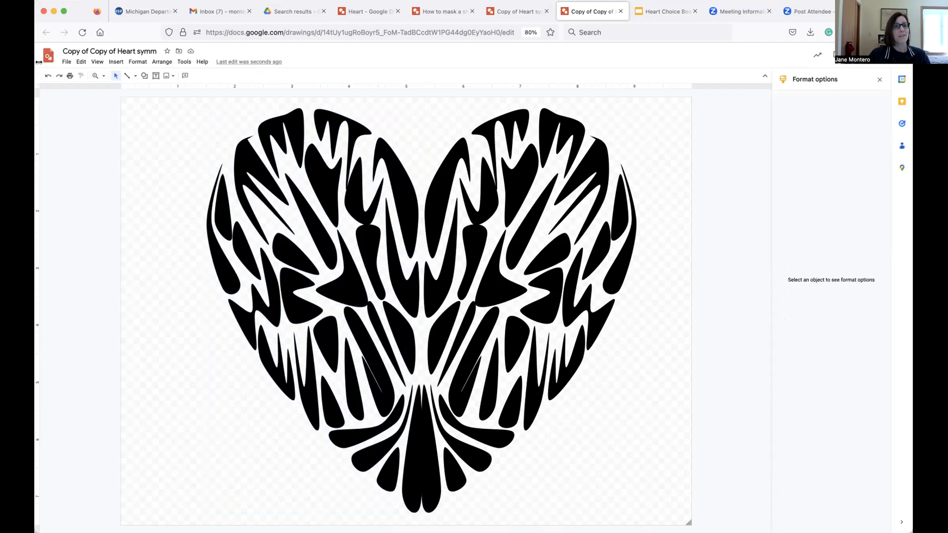
Select all the heart shapes and group them into a single object.
click(81, 61)
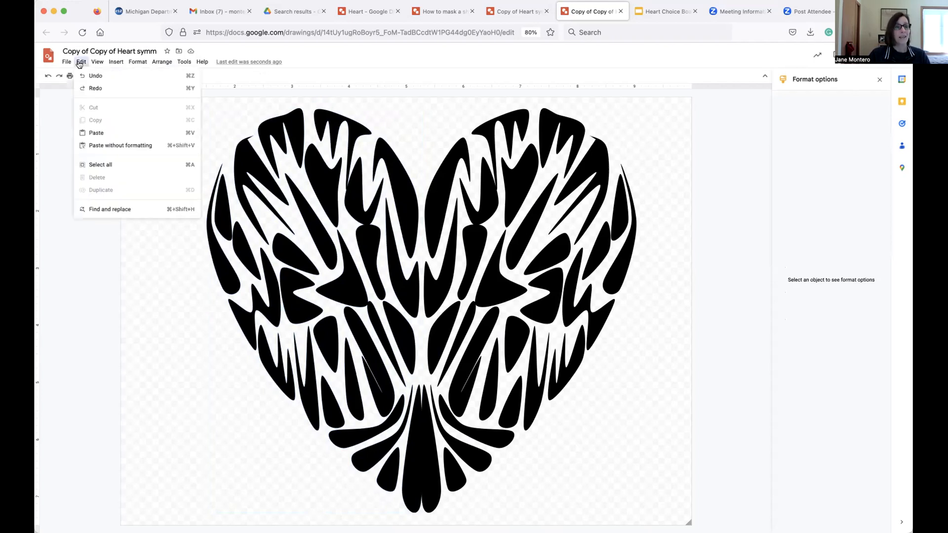
click(90, 165)
click(162, 62)
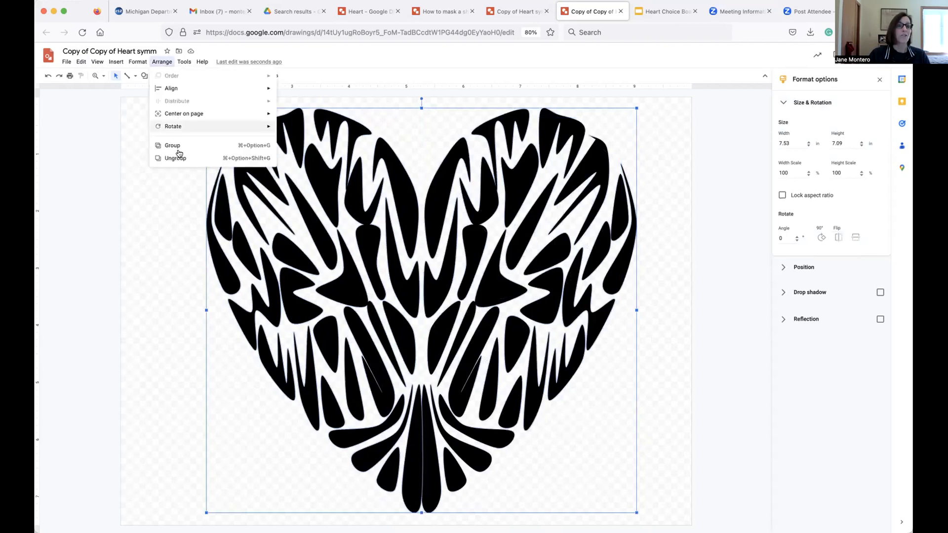
click(179, 147)
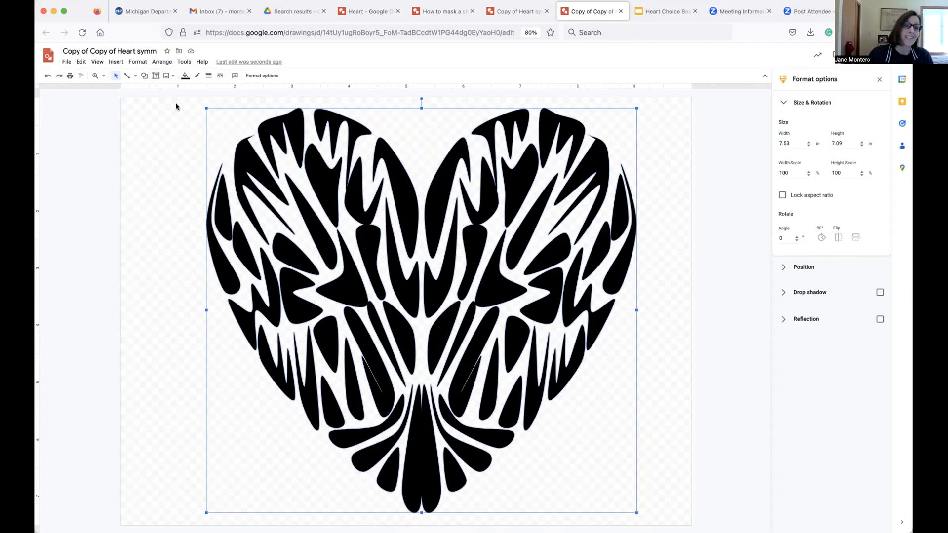
Start a custom radial gradient fill for the heart and set its first stop to magenta.
click(185, 76)
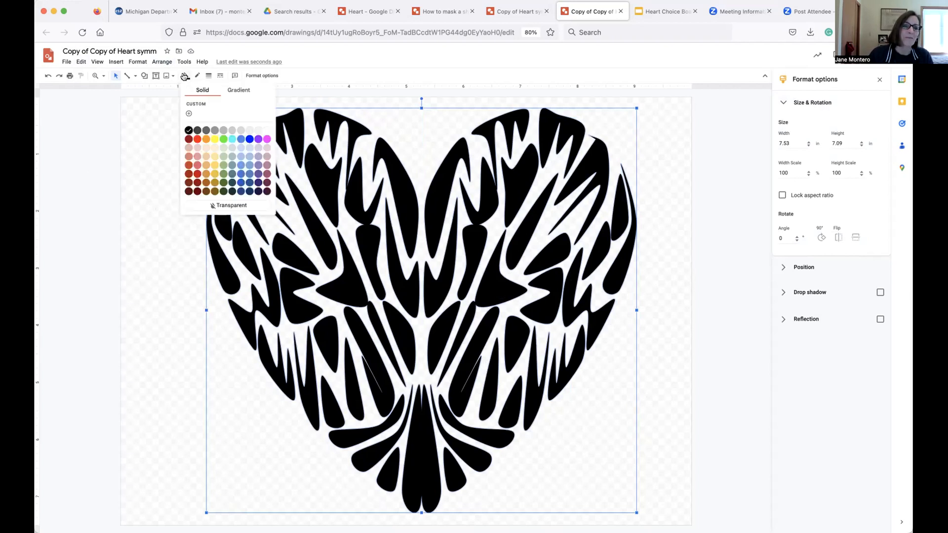
click(239, 89)
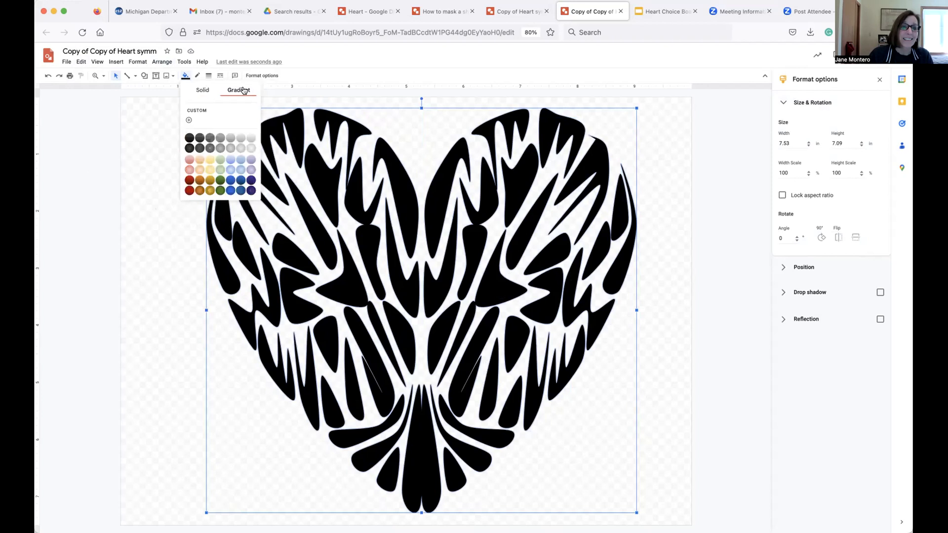
click(189, 121)
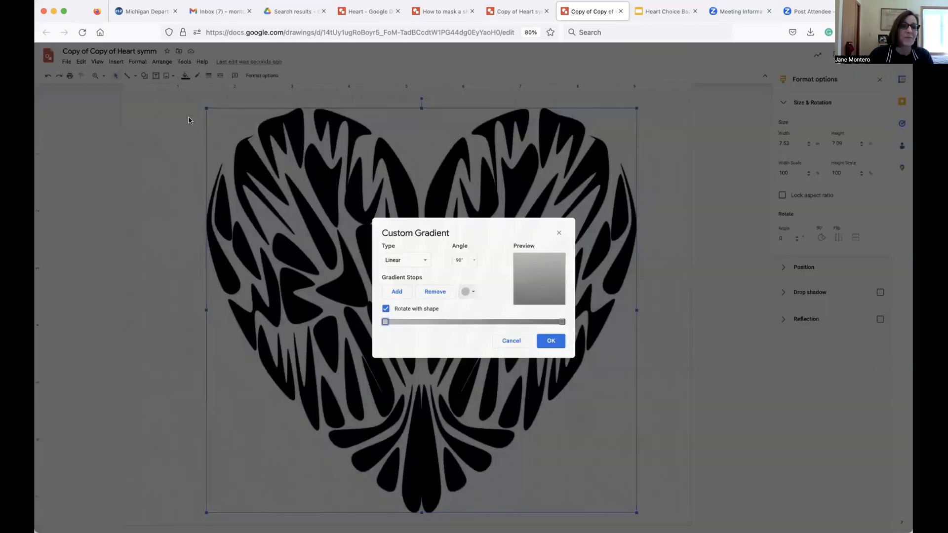
click(423, 260)
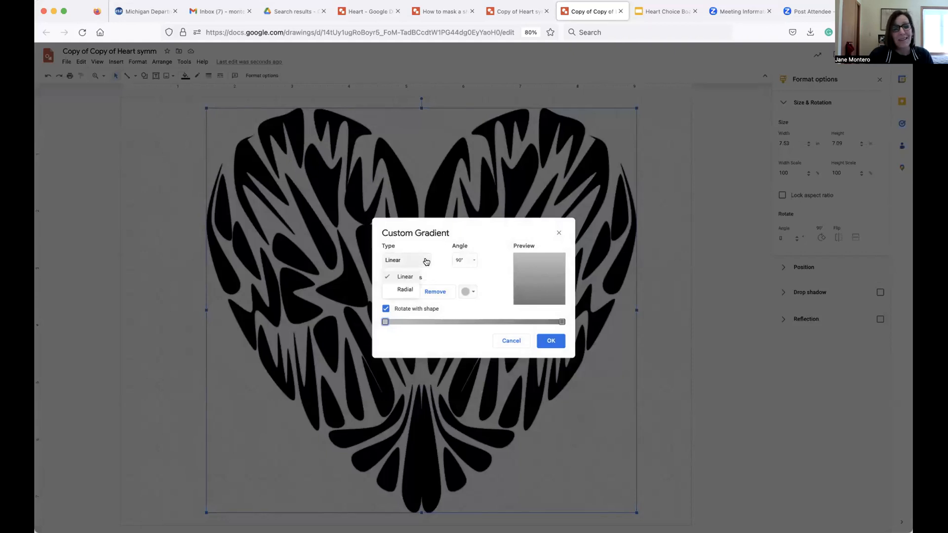
click(406, 290)
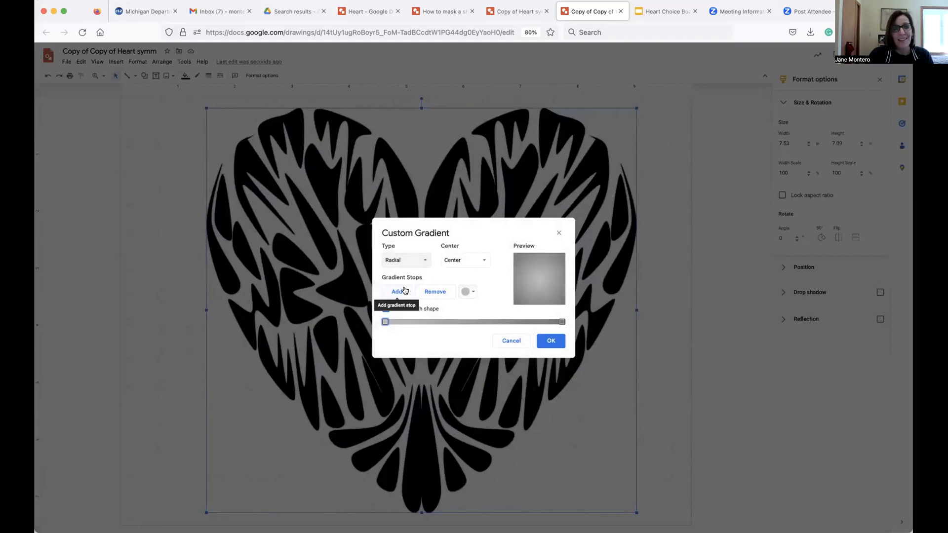
click(468, 292)
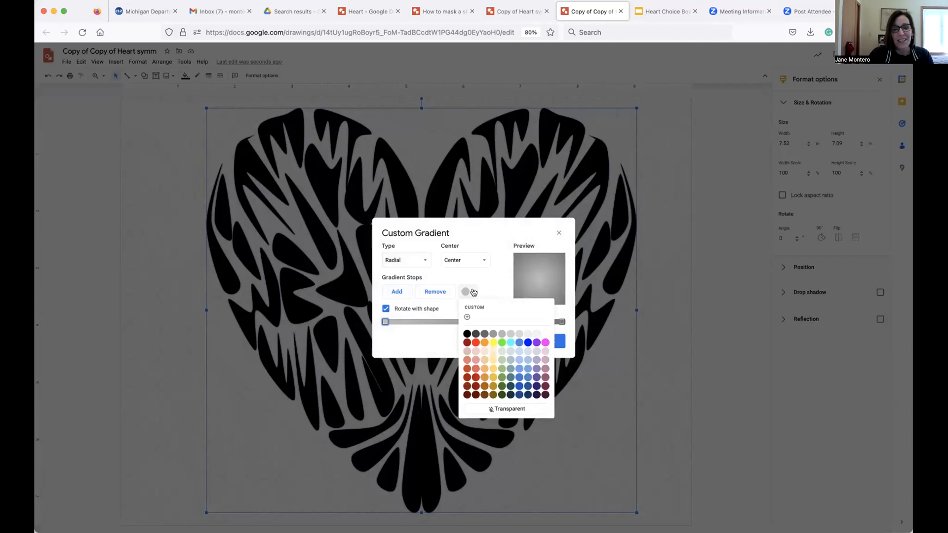
click(546, 342)
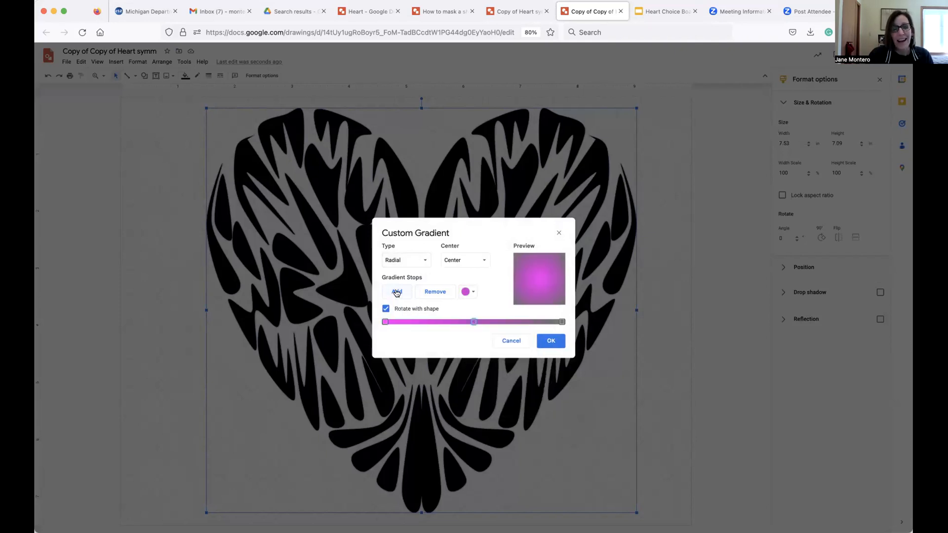
Add a purple middle stop and a dark purple end stop, then apply the gradient to the heart.
click(473, 294)
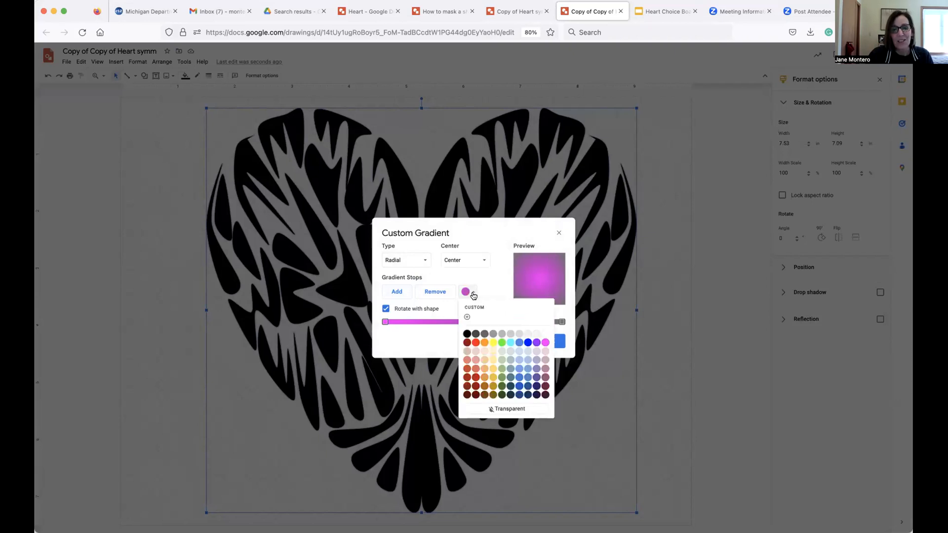
click(534, 342)
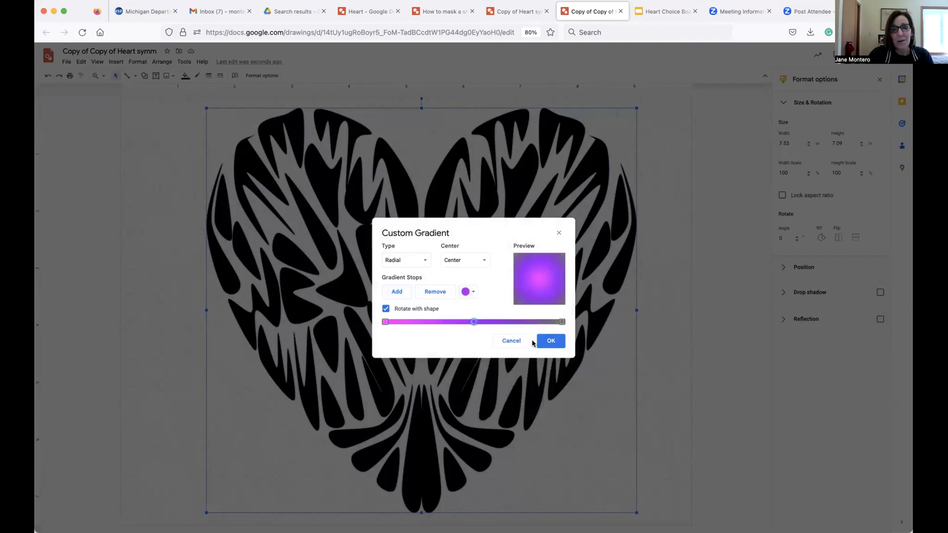
click(562, 321)
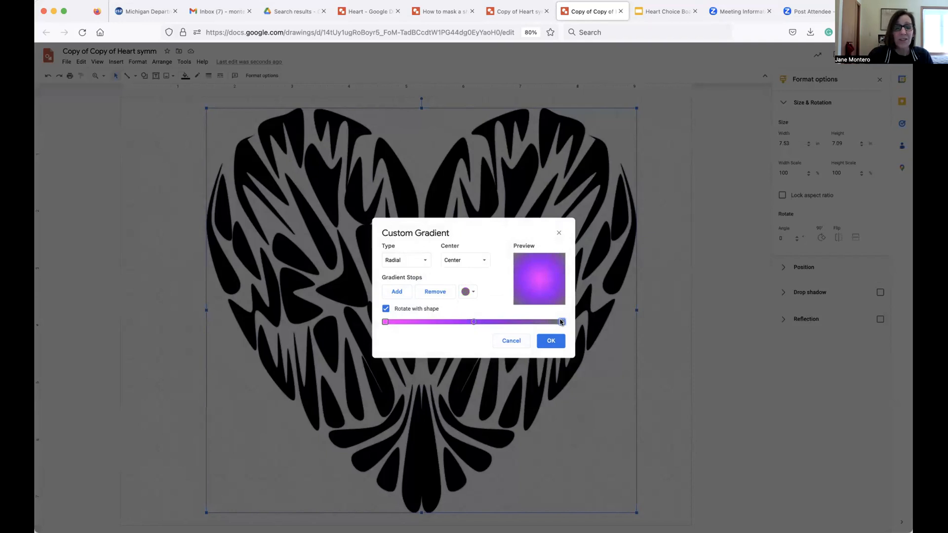
click(472, 294)
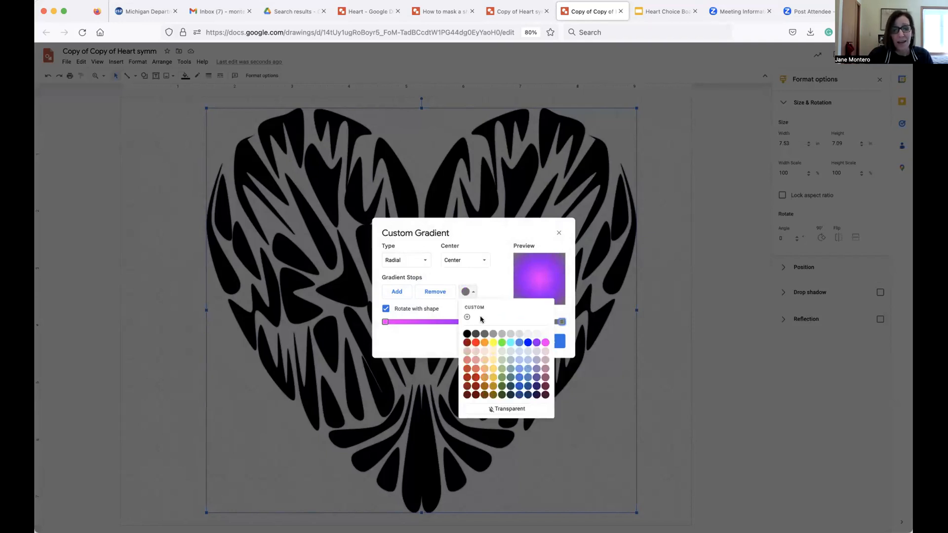
click(545, 395)
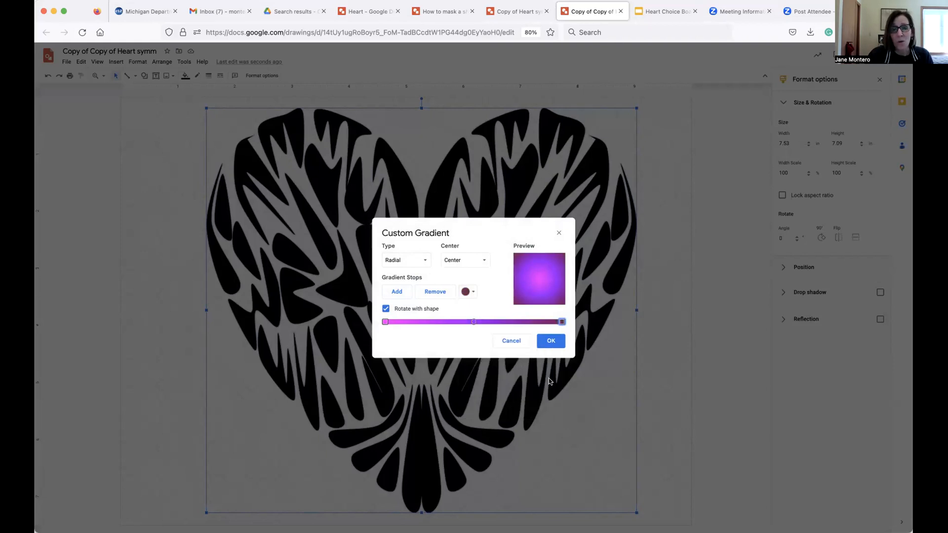
click(550, 341)
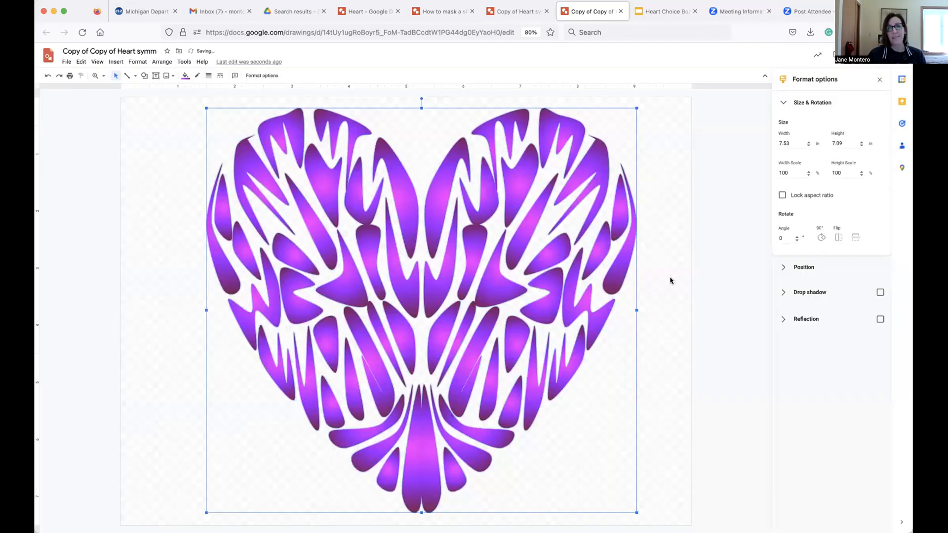
click(670, 281)
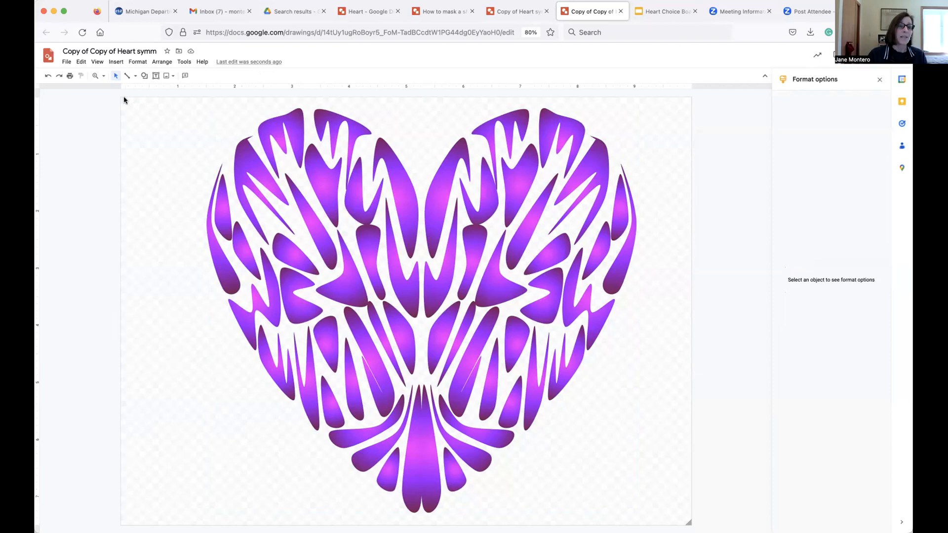
Draw a rectangle covering the whole page, about 10 by 7.44 in.
drag(136, 109, 690, 523)
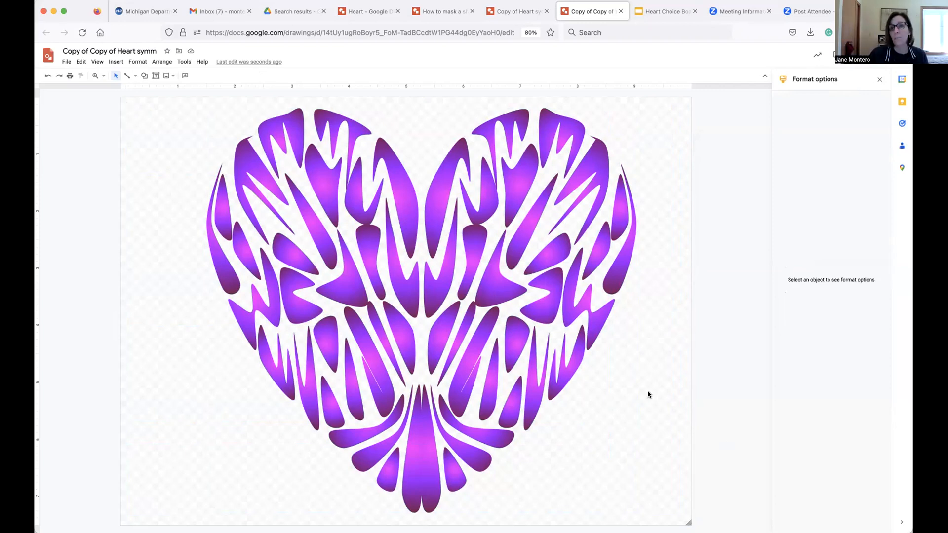
click(144, 75)
mouse_move(148, 89)
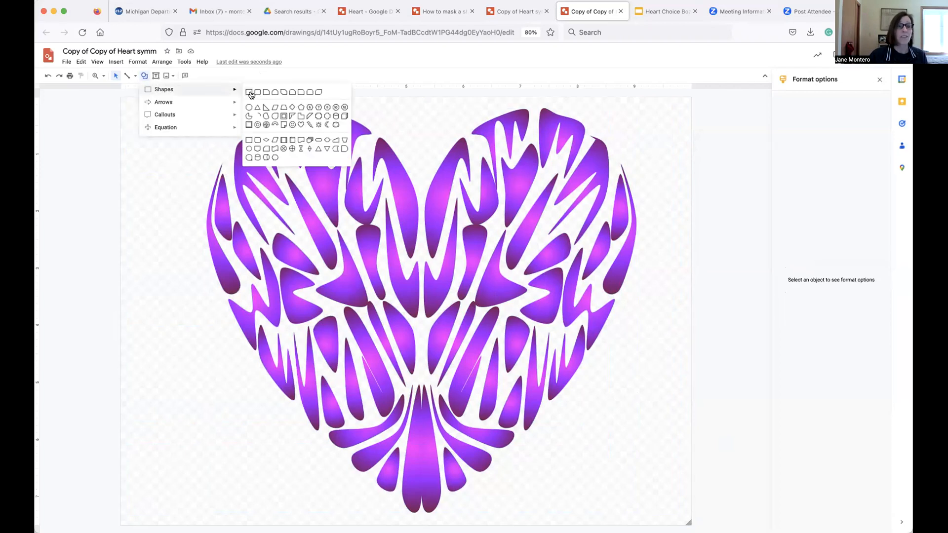
click(250, 93)
drag(119, 95, 687, 521)
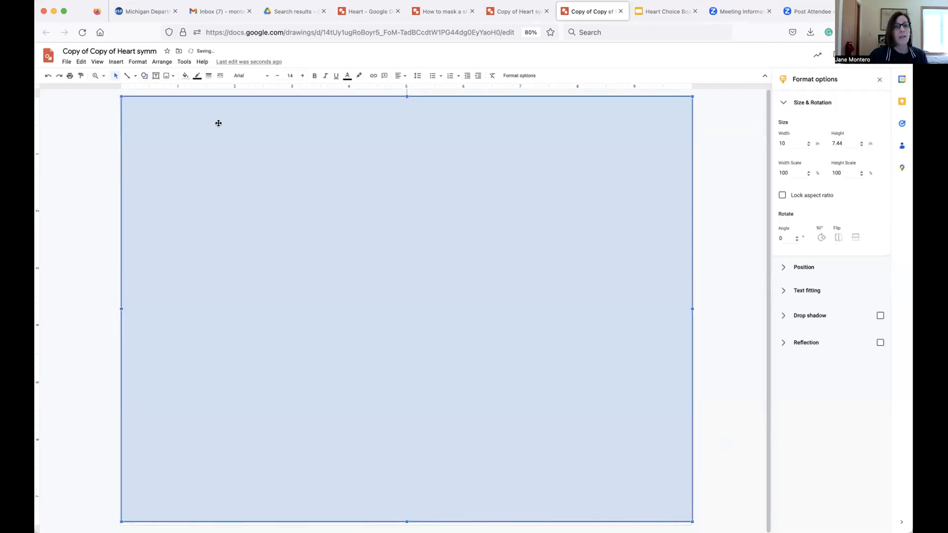
Make the rectangle's border transparent and start a custom radial gradient fill with a blue first stop.
click(197, 75)
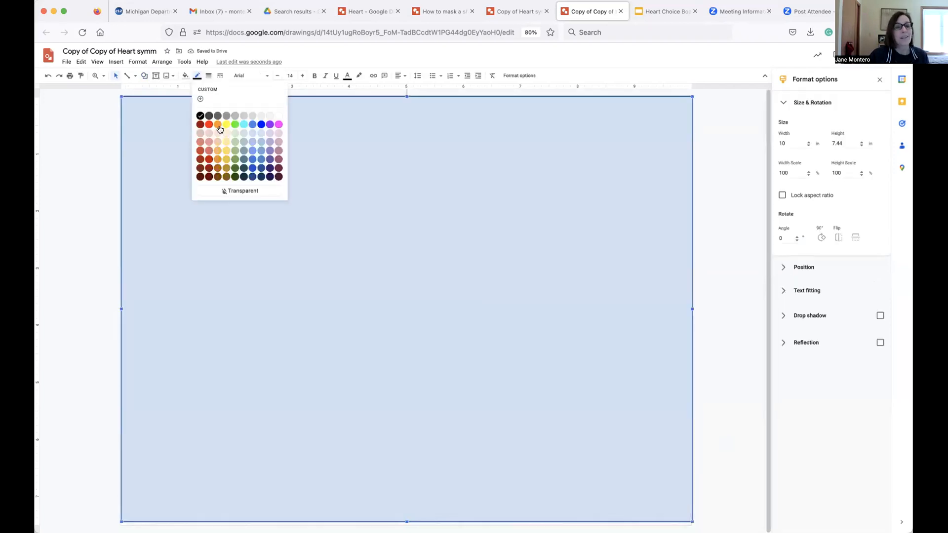
click(246, 190)
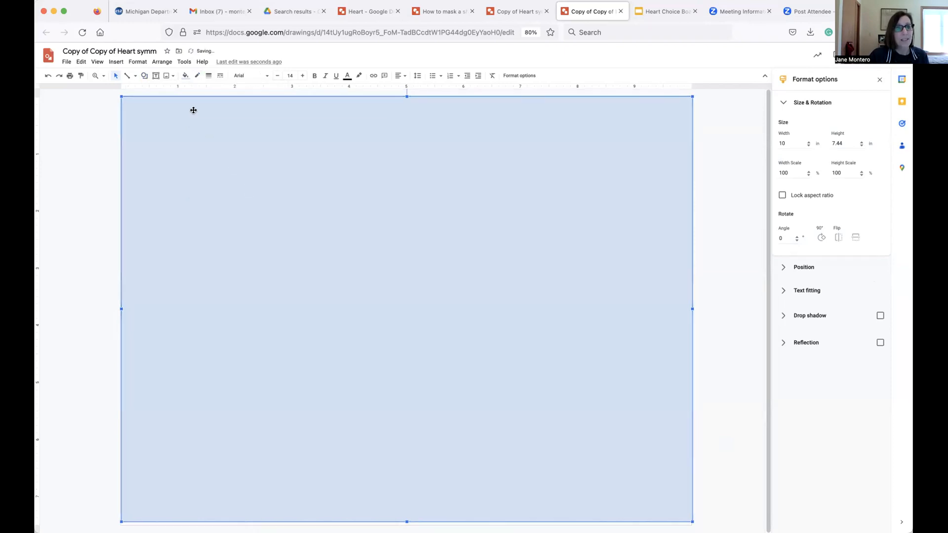
click(185, 75)
click(236, 91)
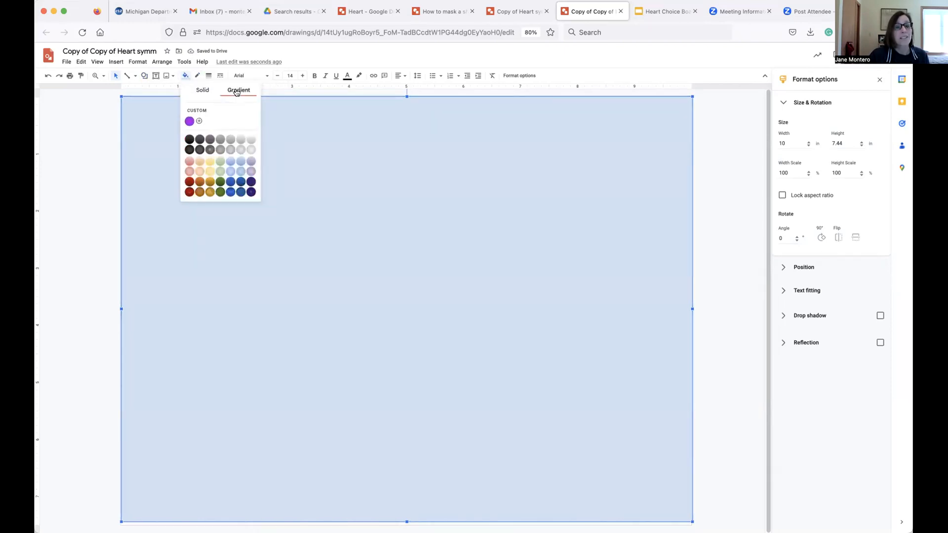
click(199, 121)
click(424, 260)
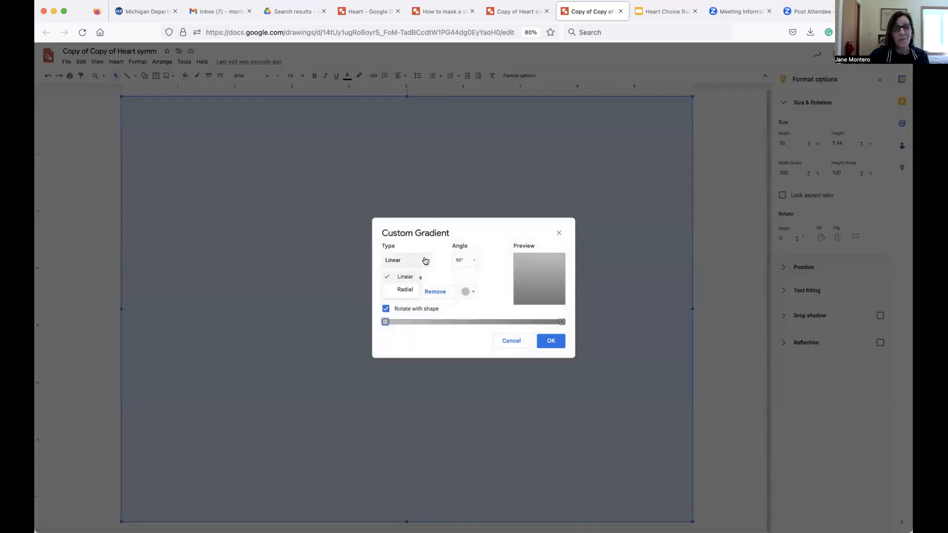
click(399, 290)
click(467, 291)
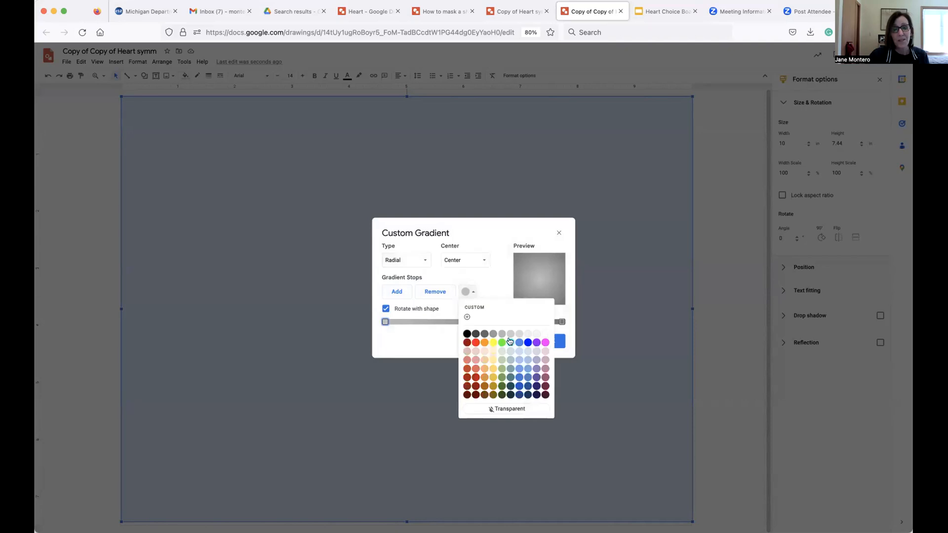
click(529, 342)
Add a dark purple middle stop and a dark red end stop, then apply the gradient to the rectangle.
click(397, 292)
click(470, 292)
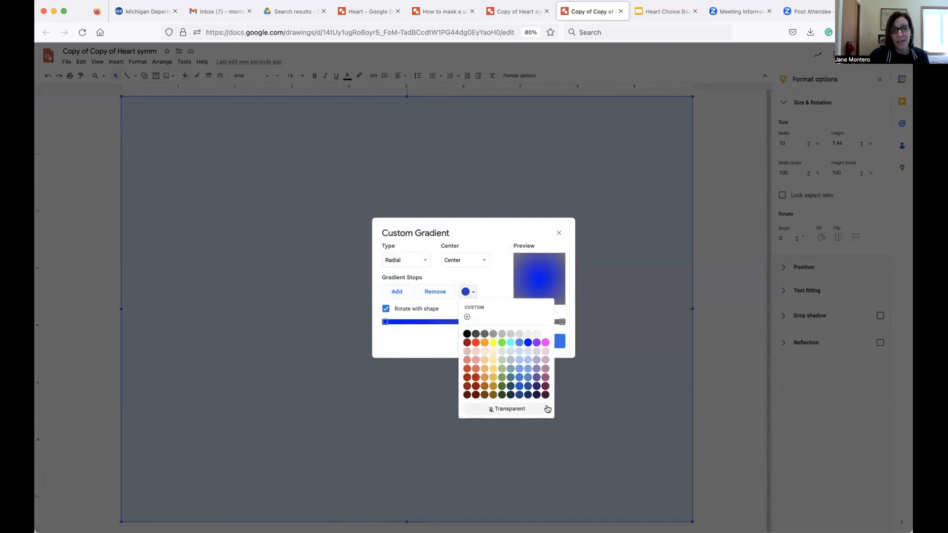
click(537, 390)
click(561, 321)
click(469, 292)
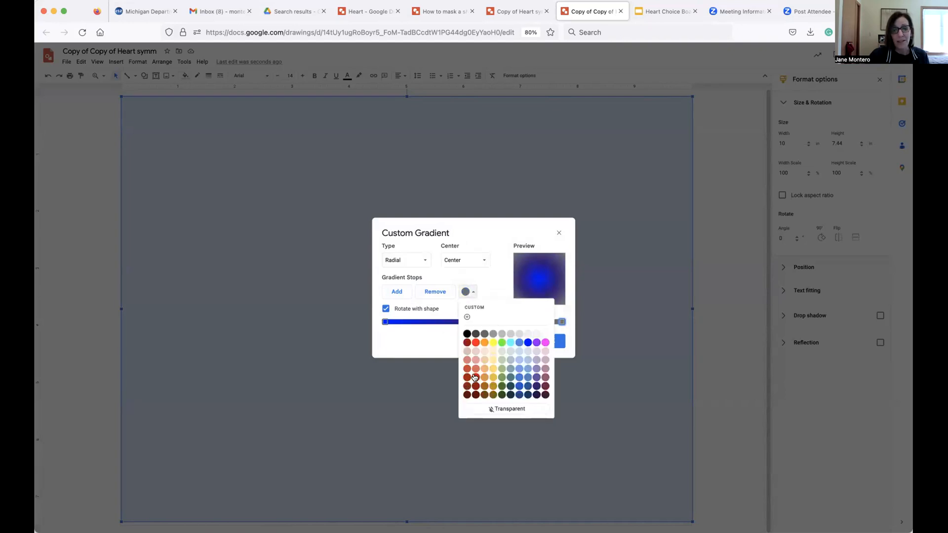
click(475, 377)
click(546, 341)
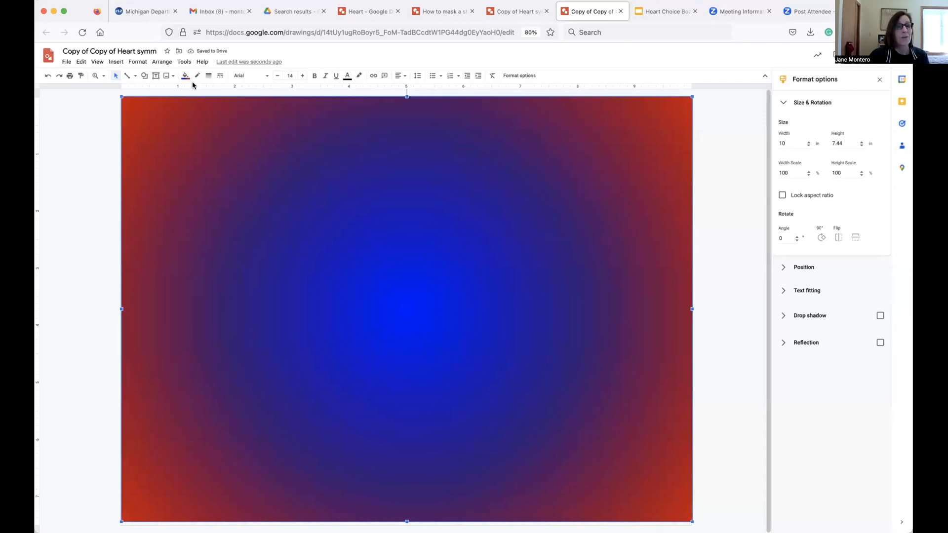
Send the gradient rectangle to the back behind the heart.
click(162, 62)
mouse_move(162, 76)
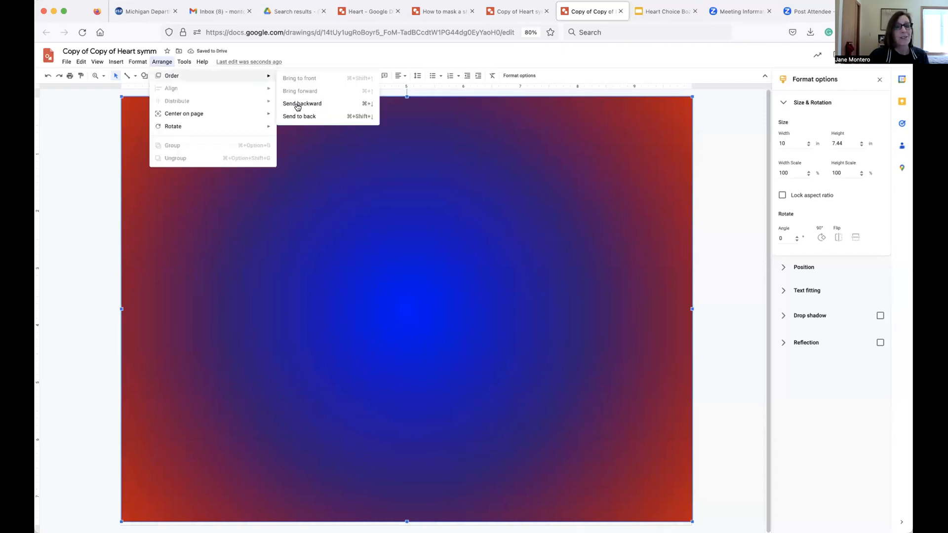
click(297, 114)
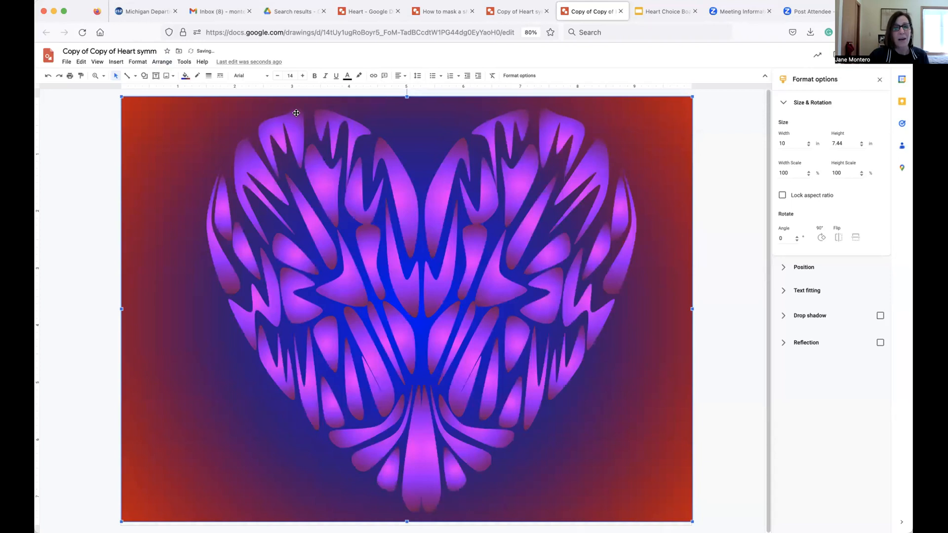
click(79, 195)
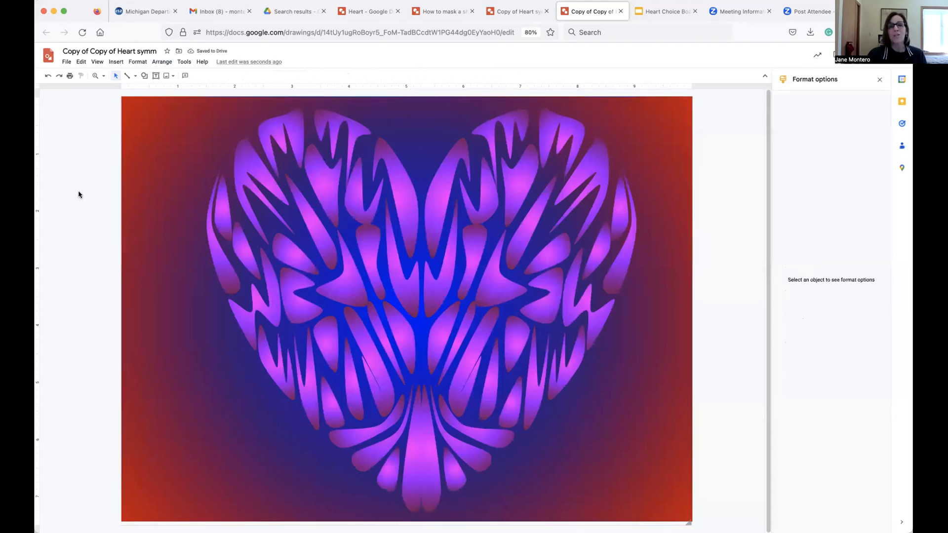